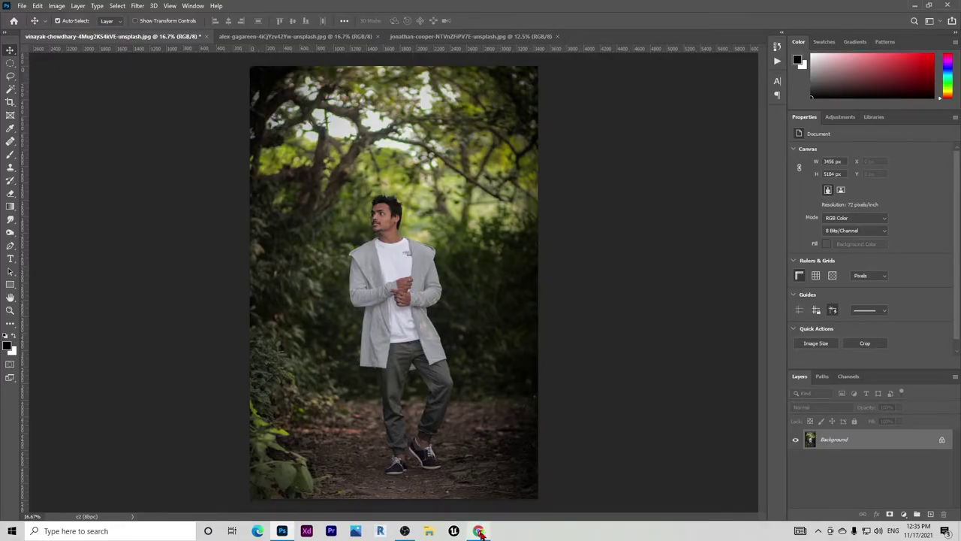
Bring Chrome to the front and load the pasted Sub2unlock link in the address bar.
{"action": "mouse_move", "coordinate": [481, 533]}
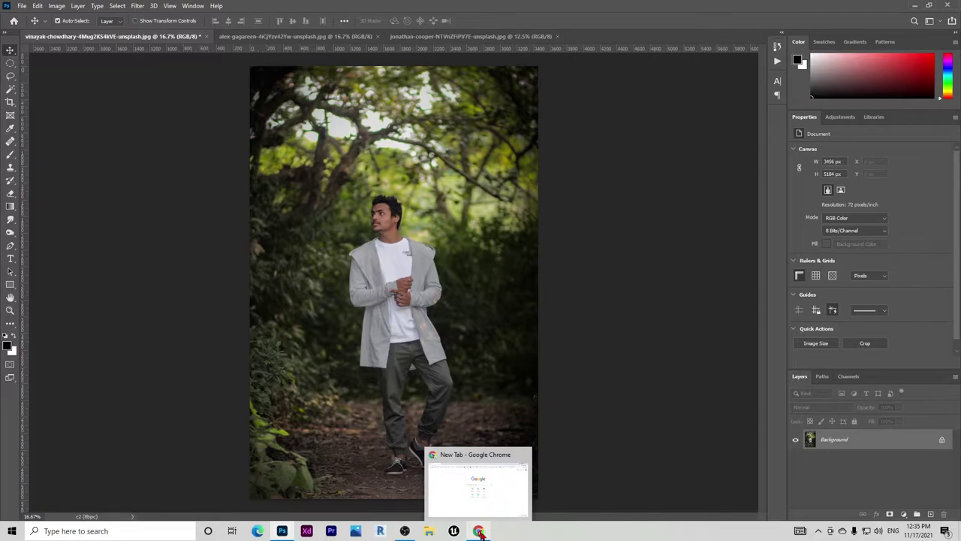
{"action": "left_click", "coordinate": [480, 533]}
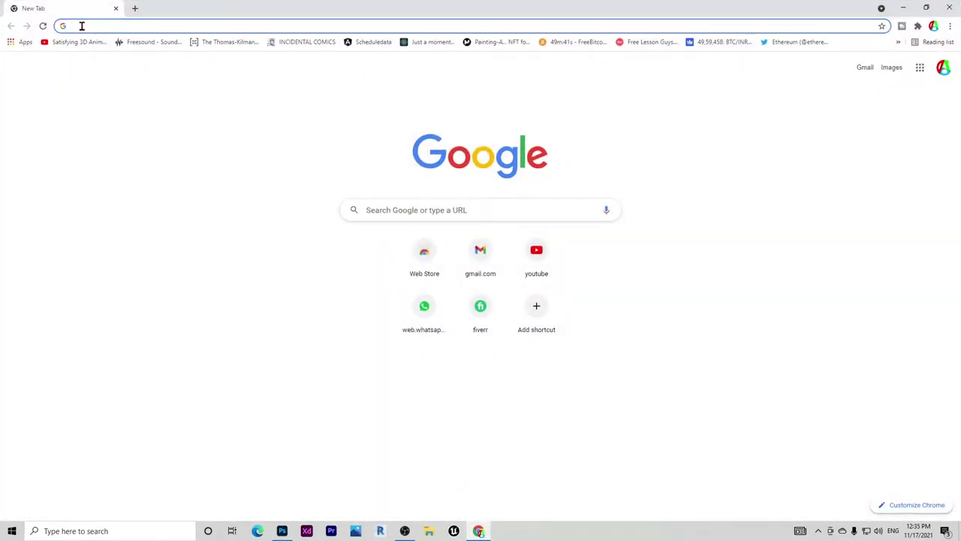
{"action": "left_click", "coordinate": [82, 26]}
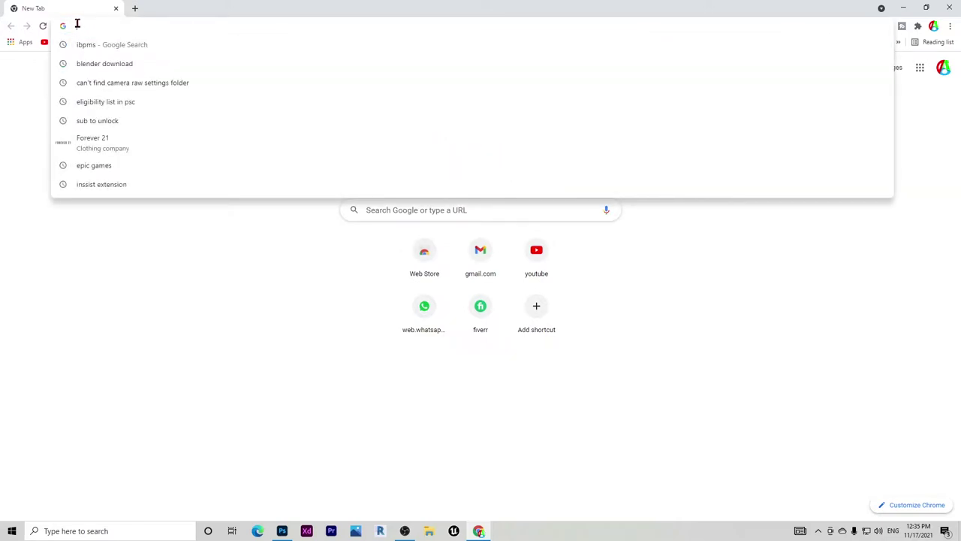
{"action": "type", "text": "https://sub2unlock.me/X6O5P"}
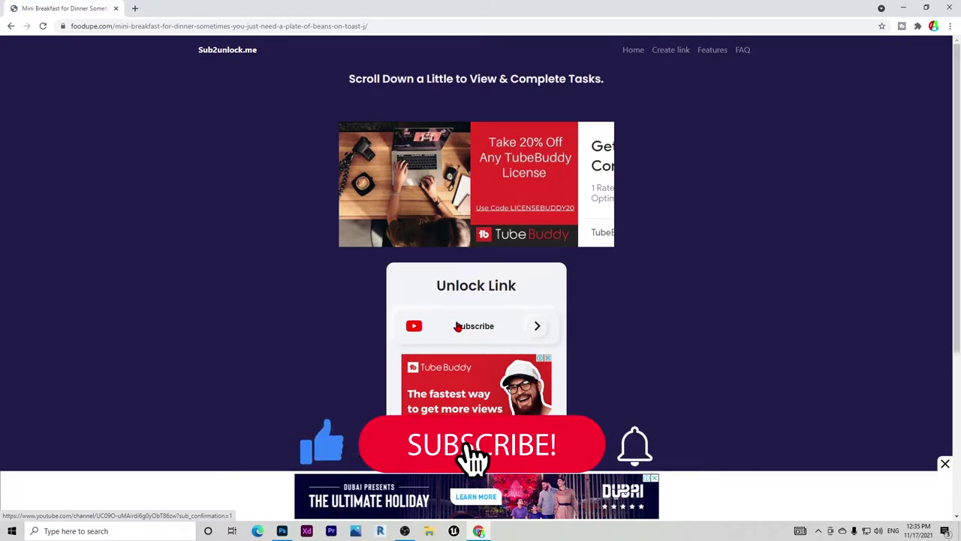
Complete the YouTube subscribe task, dismiss the error, and return to the unlock page.
{"action": "left_click", "coordinate": [470, 326]}
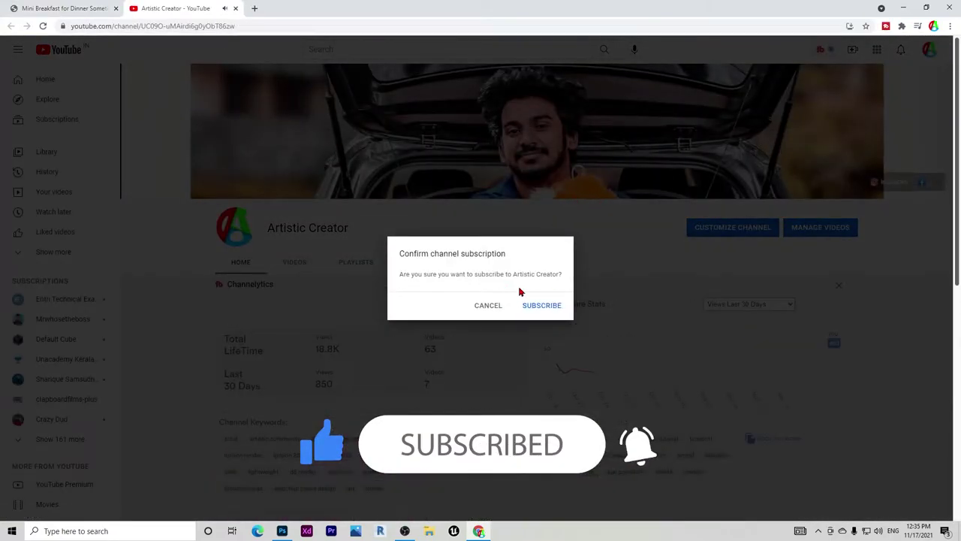
{"action": "left_click", "coordinate": [542, 305]}
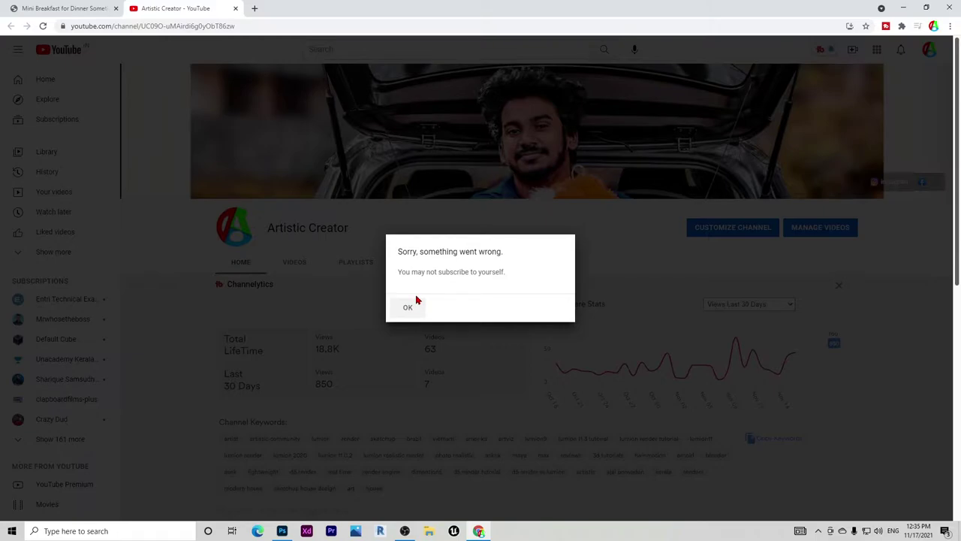
{"action": "left_click", "coordinate": [407, 310]}
{"action": "left_click", "coordinate": [49, 8]}
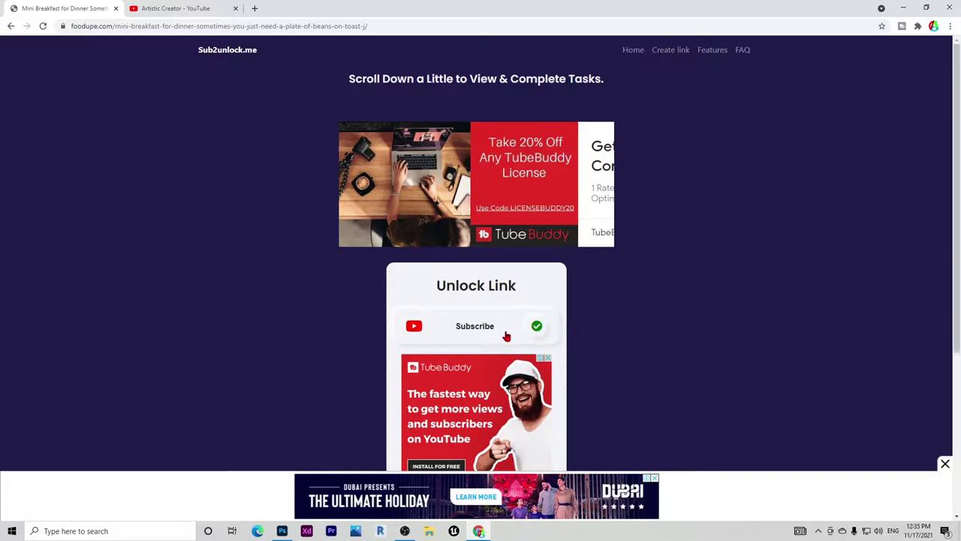
{"action": "scroll", "coordinate": [506, 336], "scroll_direction": "down", "scroll_amount": 3}
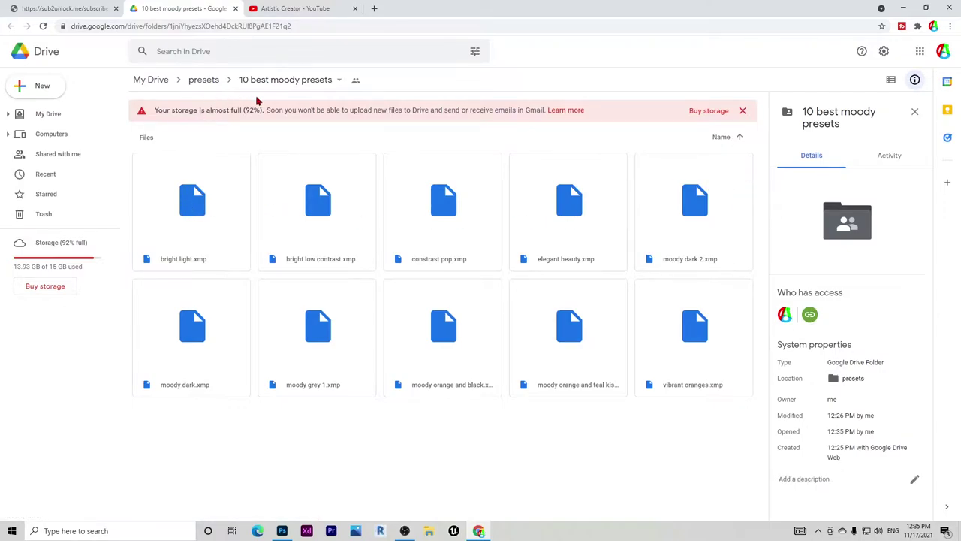
Download the '10 best moody presets' Drive folder as a zip file.
{"action": "left_click", "coordinate": [338, 80]}
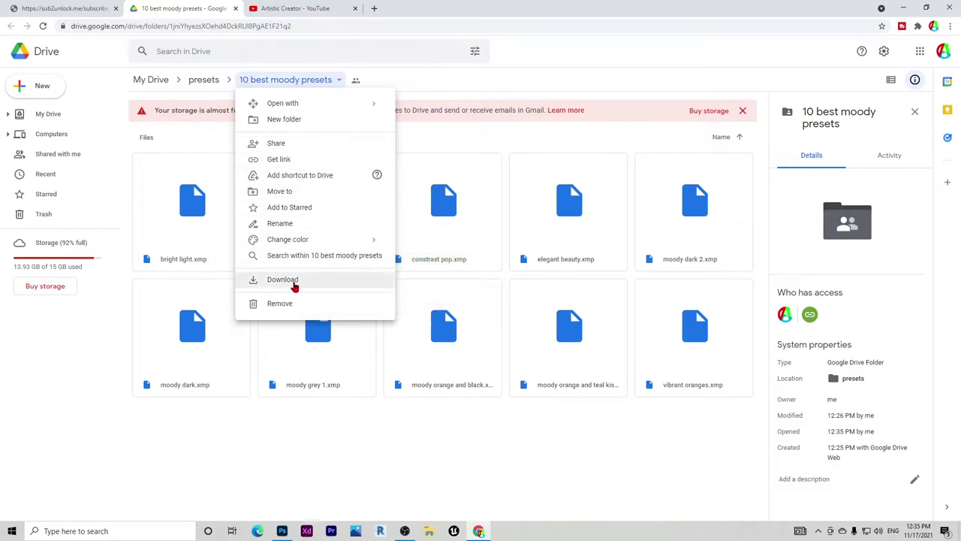
{"action": "left_click", "coordinate": [317, 283]}
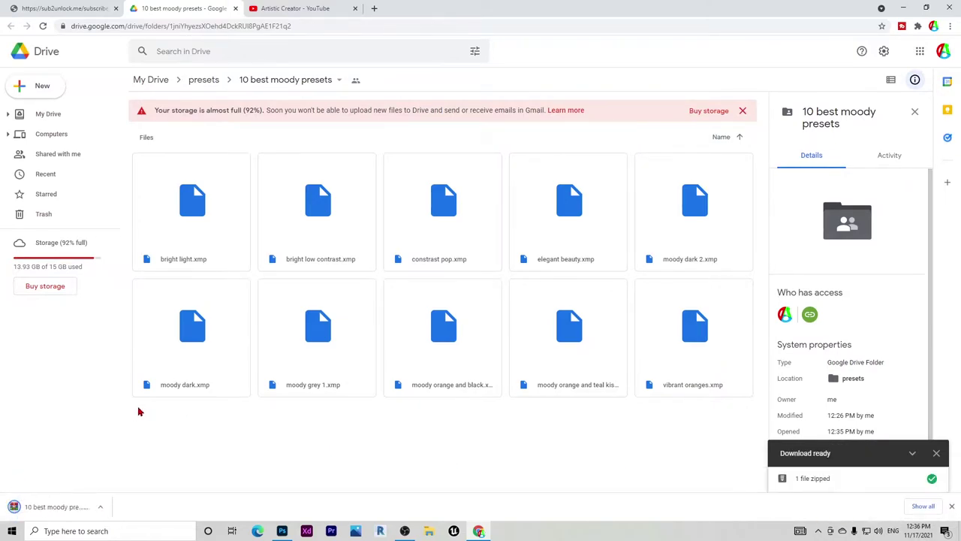
{"action": "left_click", "coordinate": [107, 509]}
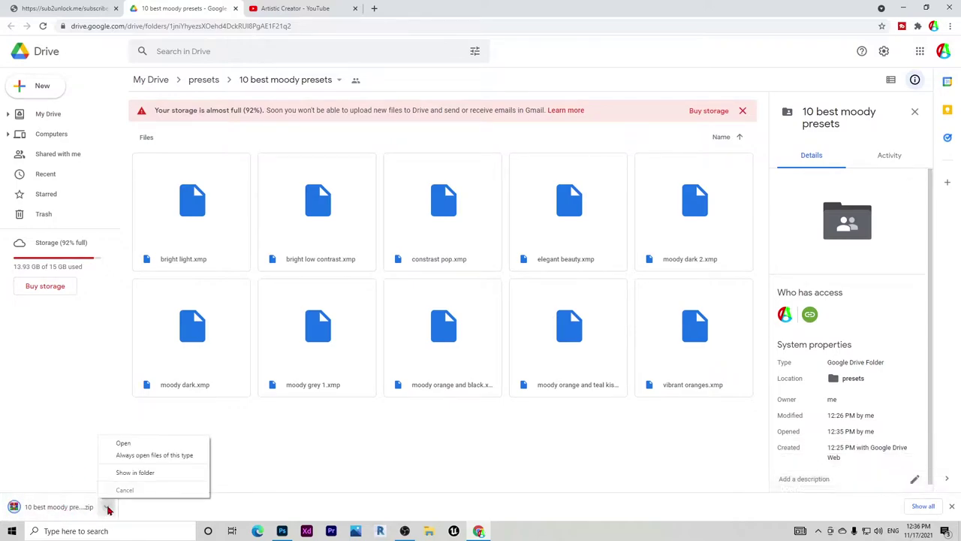
Extract the zip to '10 best moody presets-20211117T070603Z-001' on the Desktop, then close Explorer.
{"action": "left_click", "coordinate": [143, 473]}
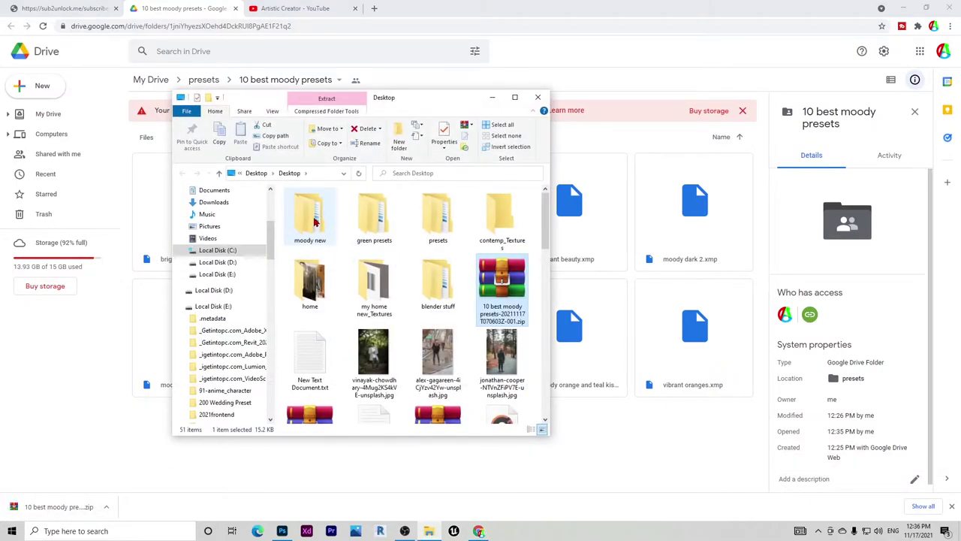
{"action": "right_click", "coordinate": [316, 221]}
{"action": "key", "text": "Escape"}
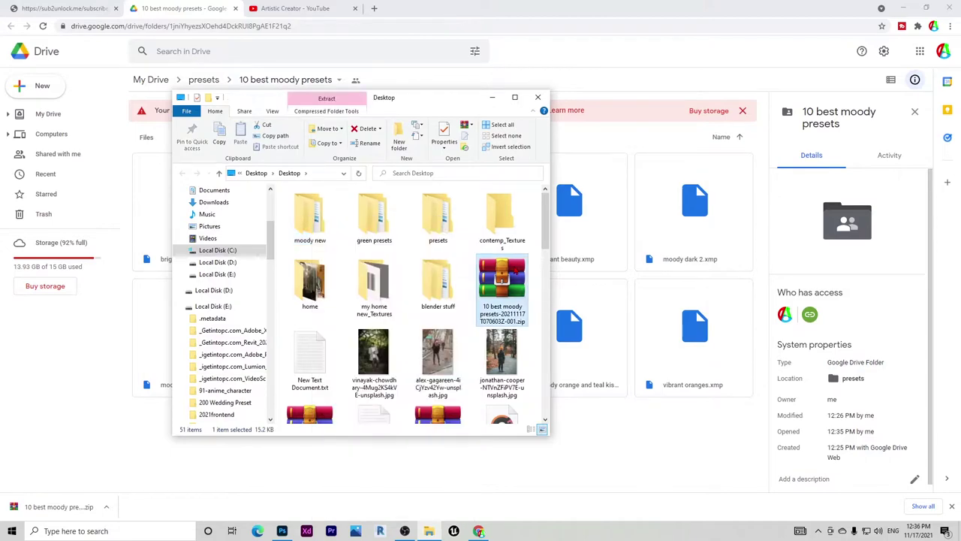
{"action": "right_click", "coordinate": [499, 284]}
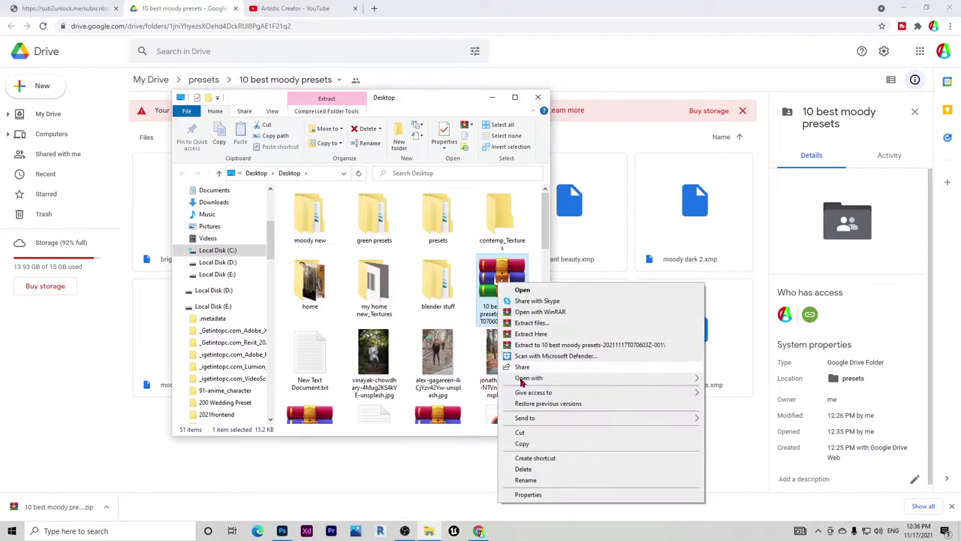
{"action": "left_click", "coordinate": [533, 323]}
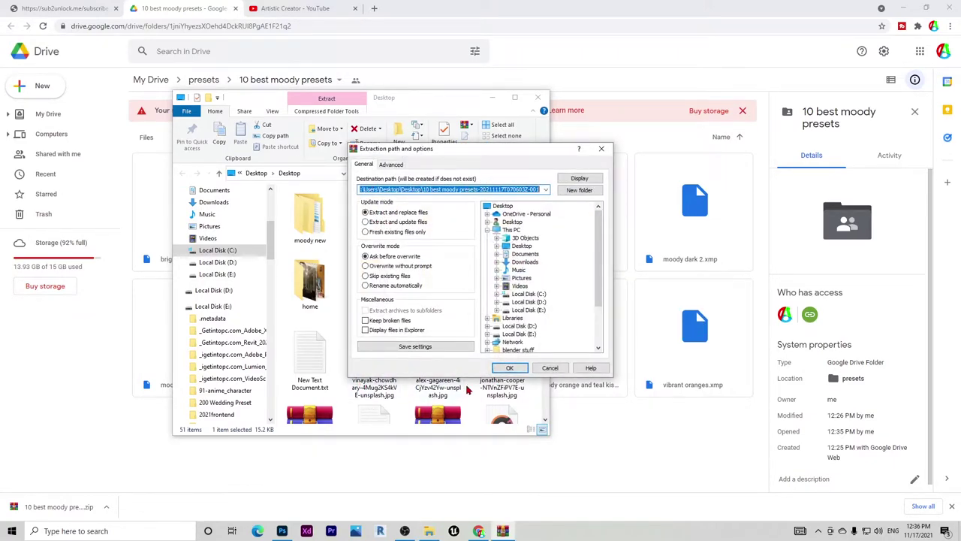
{"action": "left_click", "coordinate": [510, 367]}
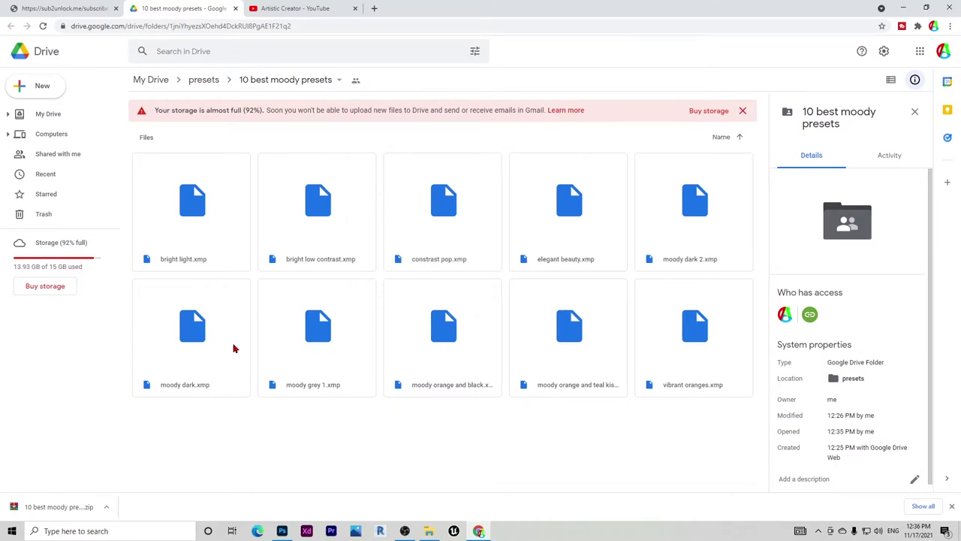
{"action": "left_click", "coordinate": [428, 531]}
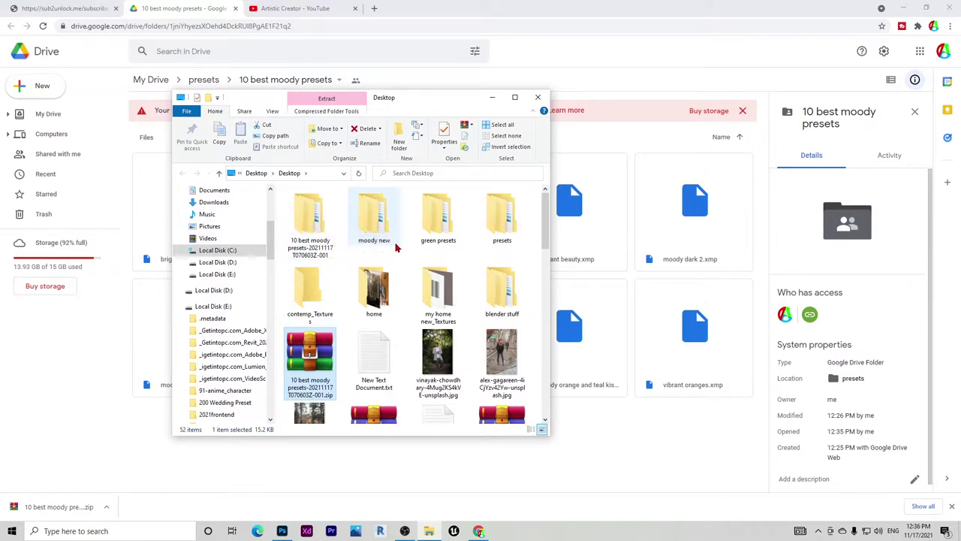
{"action": "left_click", "coordinate": [537, 97]}
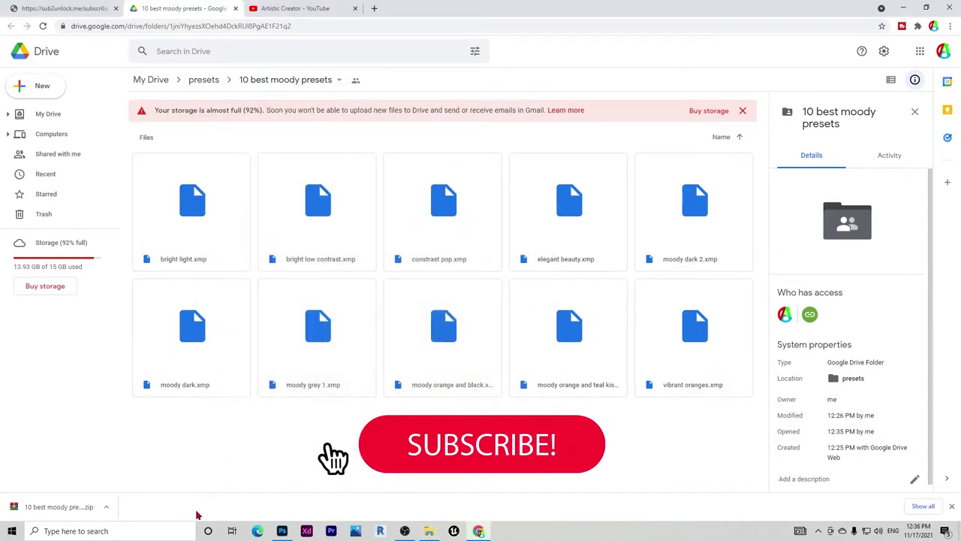
Open the forest portrait in Photoshop's Camera Raw Filter.
{"action": "left_click", "coordinate": [283, 531]}
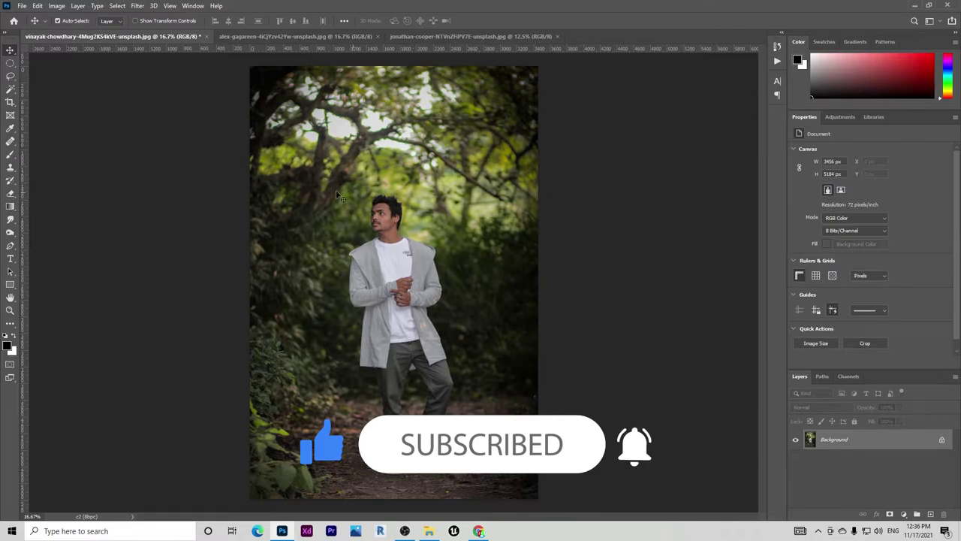
{"action": "left_click", "coordinate": [138, 6]}
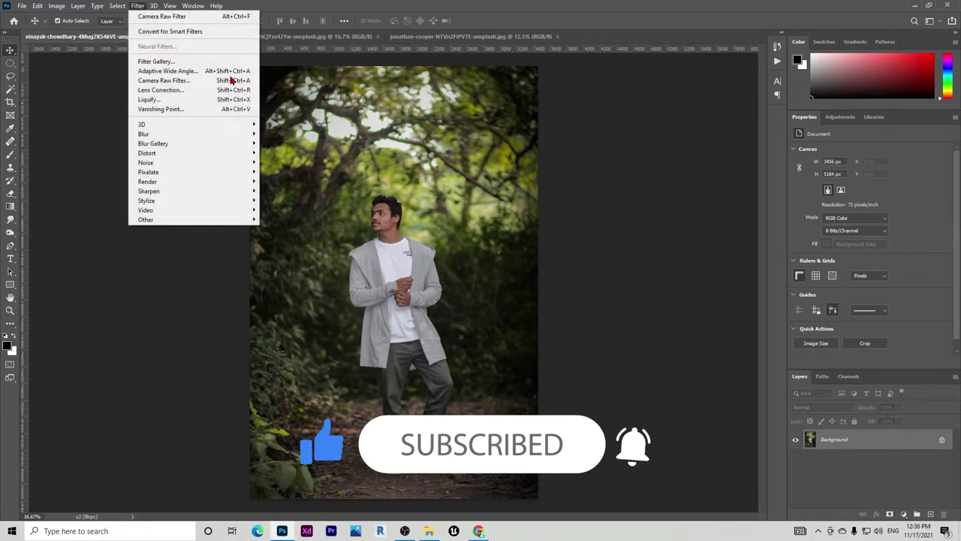
{"action": "left_click", "coordinate": [181, 81]}
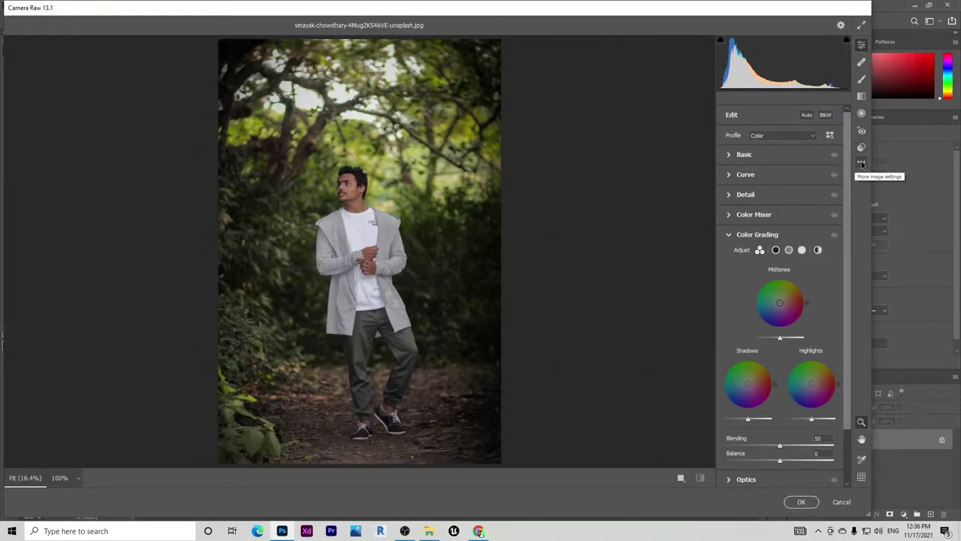
Load the XMP presets from Desktop > 10 best moody presets > 10 best moody presets.
{"action": "left_click", "coordinate": [861, 164]}
{"action": "left_click", "coordinate": [848, 276]}
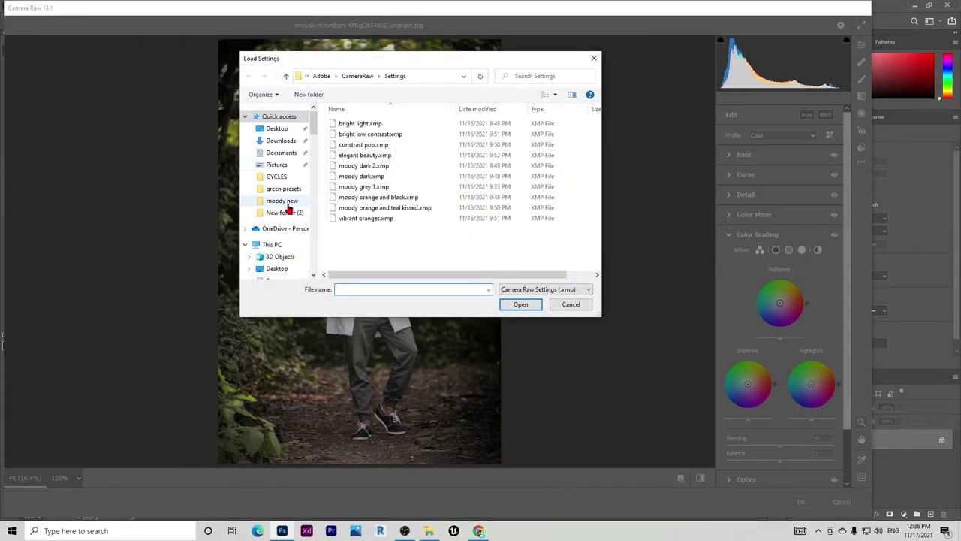
{"action": "left_click", "coordinate": [278, 129]}
{"action": "double_click", "coordinate": [359, 140]}
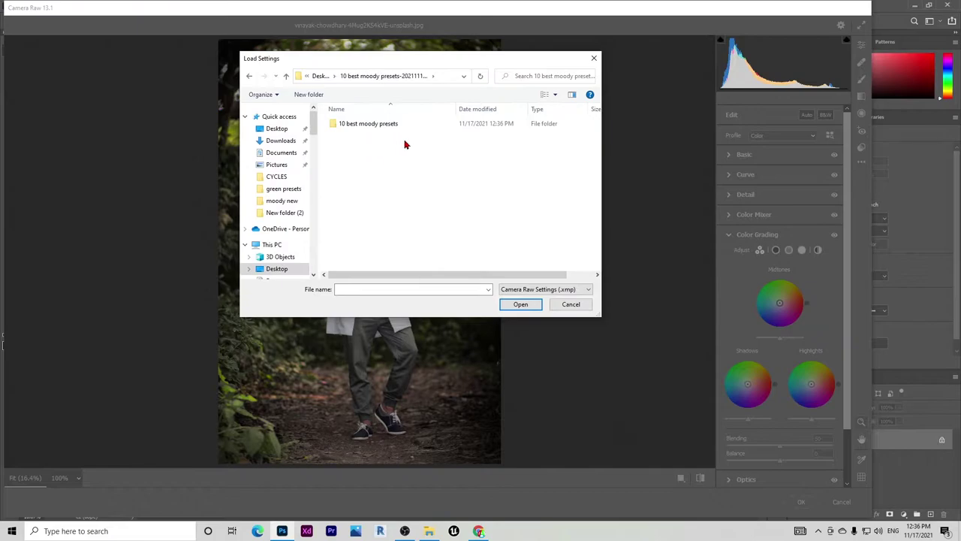
{"action": "double_click", "coordinate": [376, 125]}
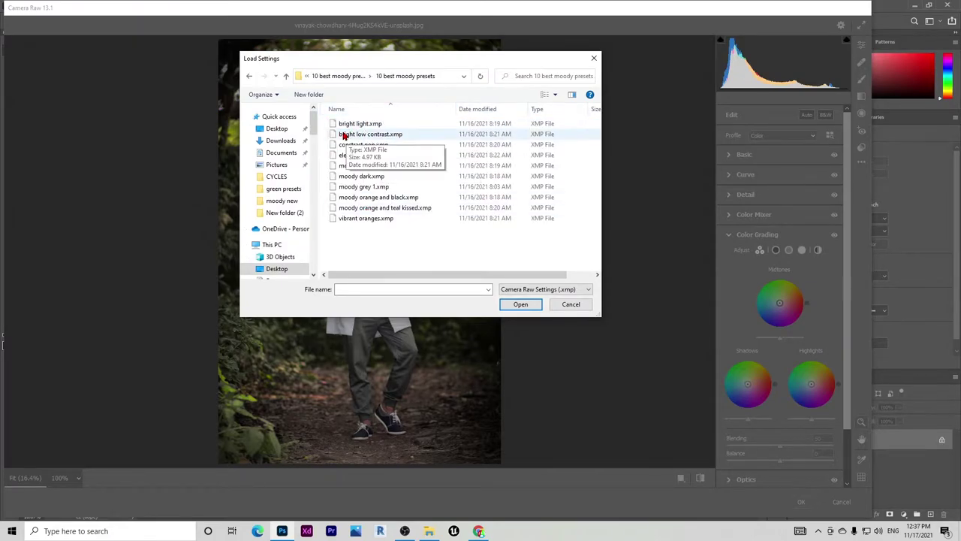
{"action": "left_click", "coordinate": [593, 58]}
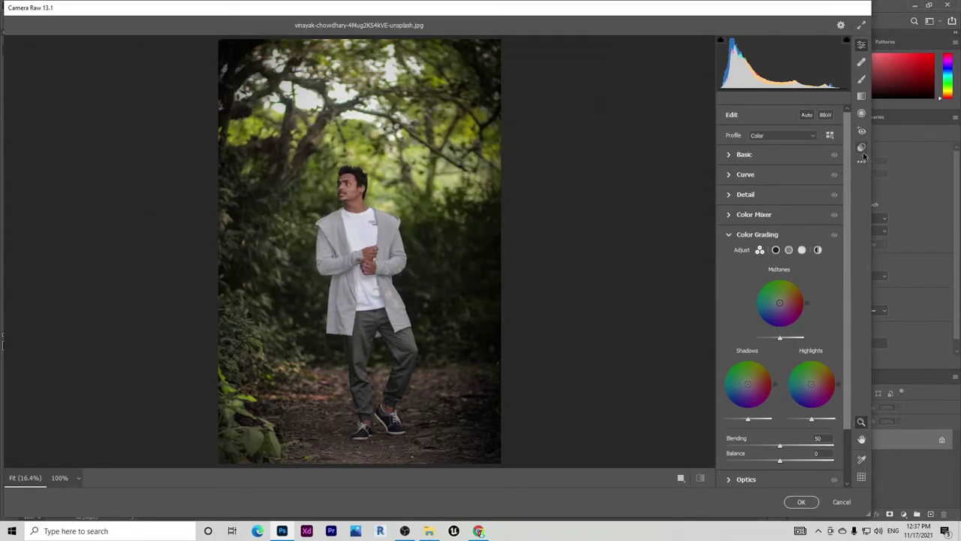
Apply the bright light moody preset to the forest portrait and commit with OK.
{"action": "left_click", "coordinate": [862, 147]}
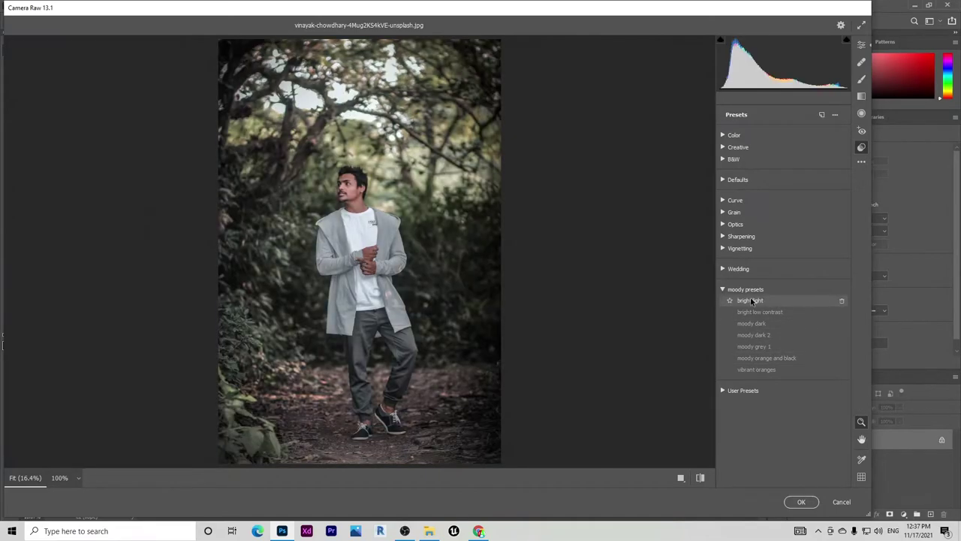
{"action": "left_click", "coordinate": [751, 300]}
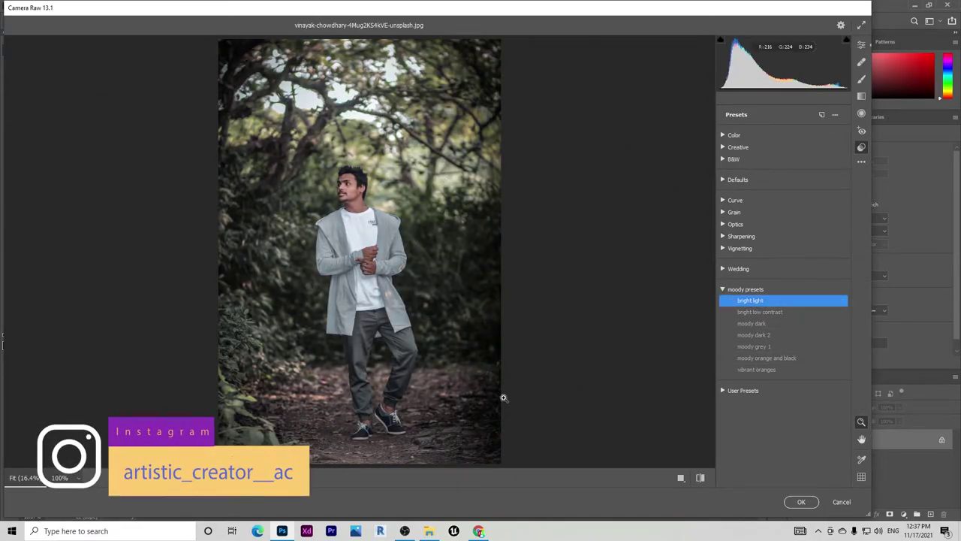
{"action": "left_click", "coordinate": [800, 503]}
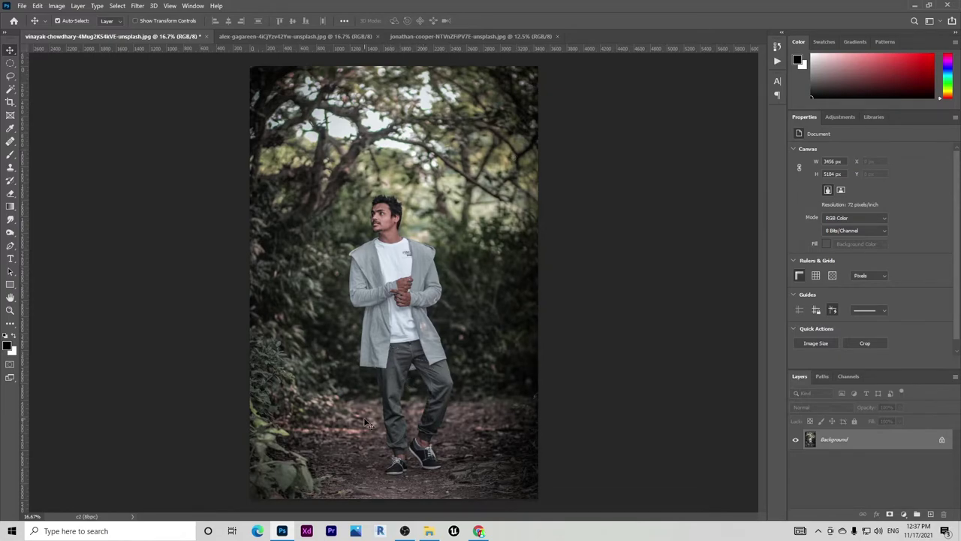
Open the alex-gagareen street photo in the Camera Raw Filter.
{"action": "left_click", "coordinate": [267, 38]}
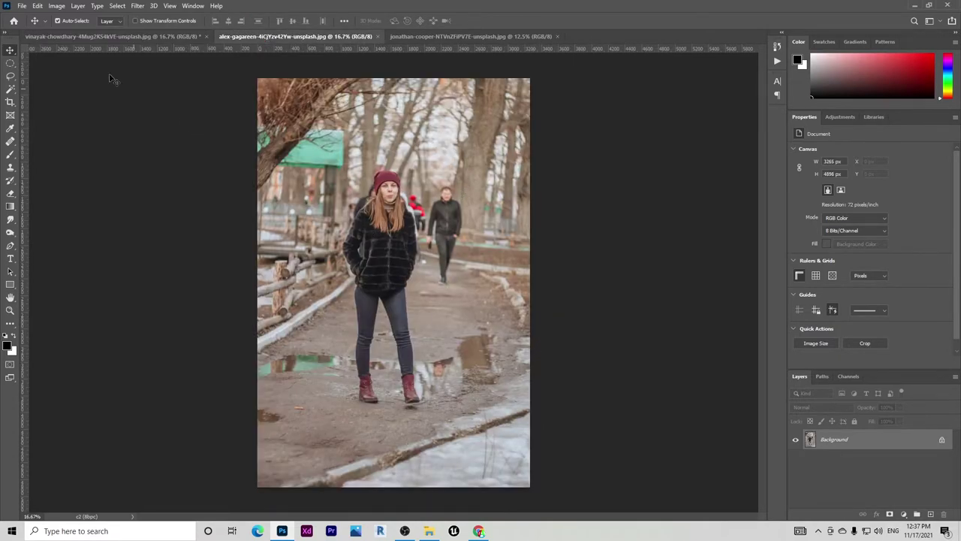
{"action": "left_click", "coordinate": [138, 7]}
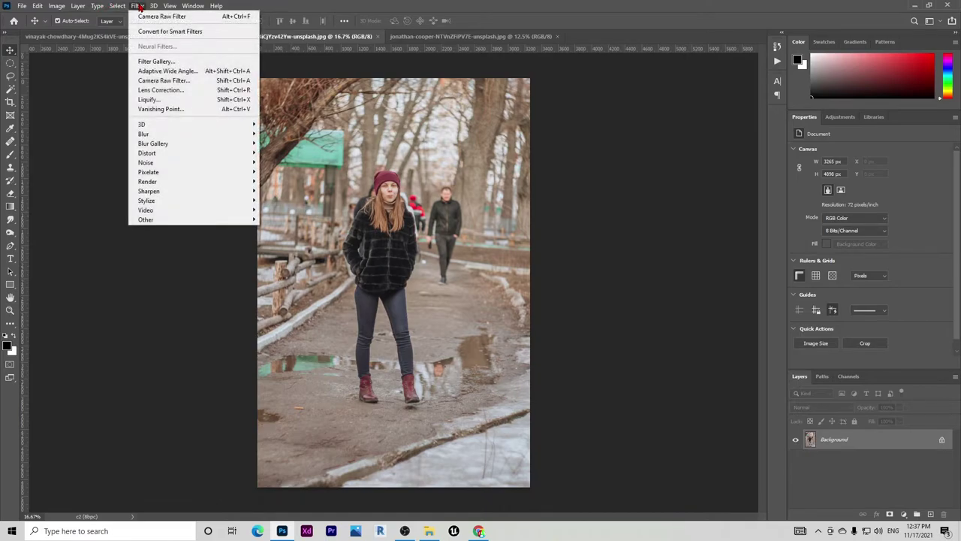
{"action": "left_click", "coordinate": [147, 83]}
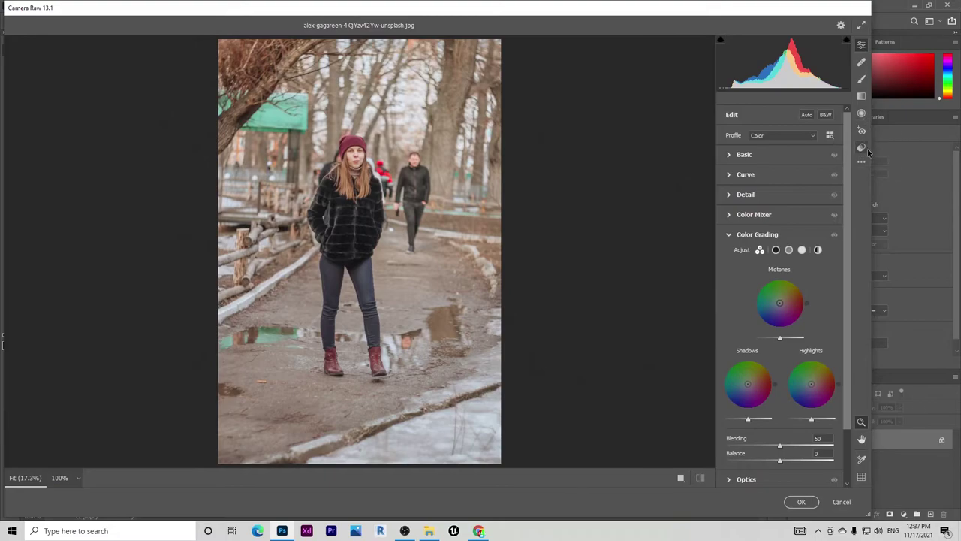
Apply the vibrant oranges preset and check the woman's face at full size.
{"action": "left_click", "coordinate": [861, 148]}
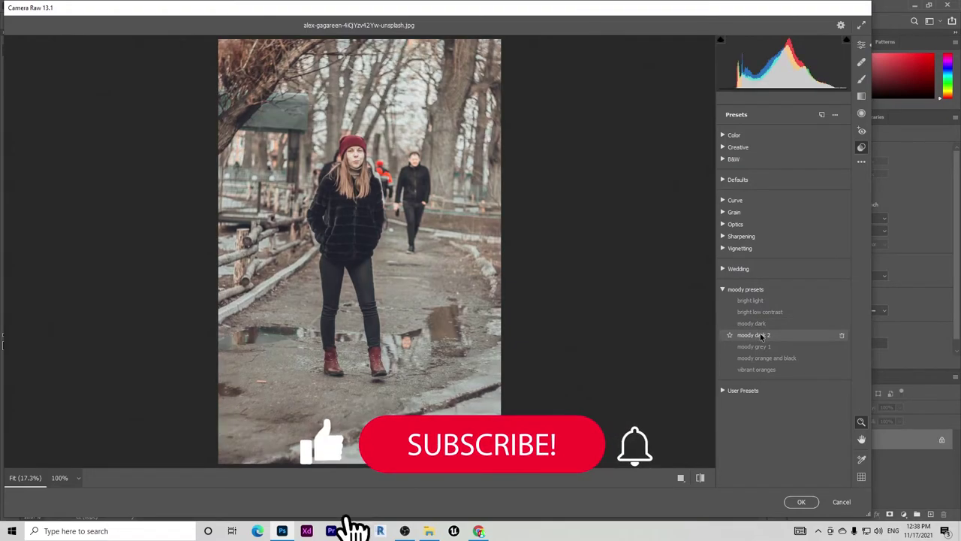
{"action": "left_click", "coordinate": [746, 372]}
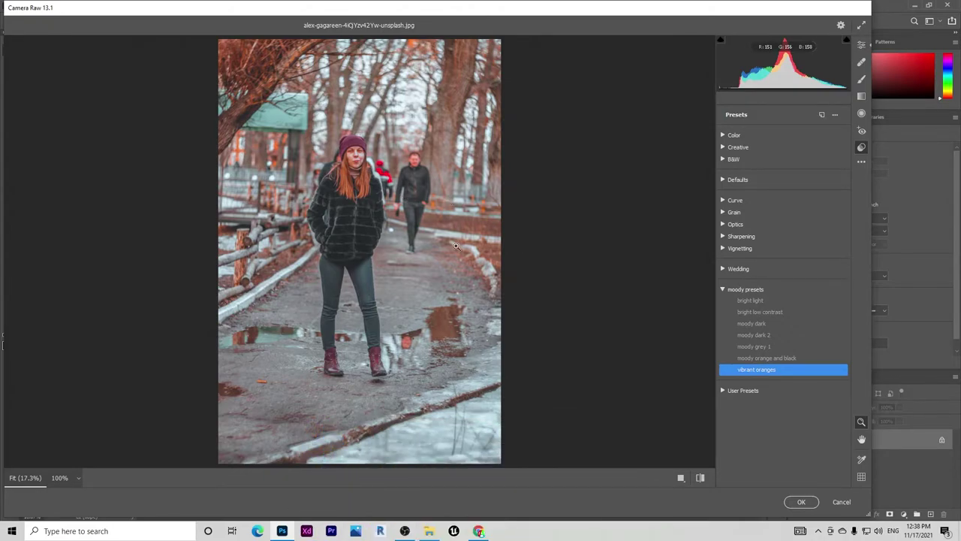
{"action": "left_click", "coordinate": [358, 157]}
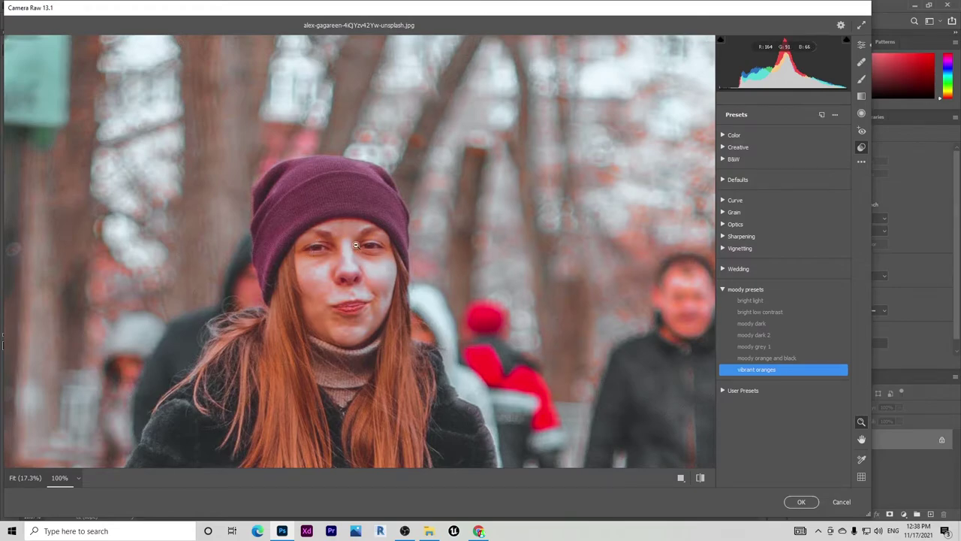
{"action": "left_click", "coordinate": [419, 250]}
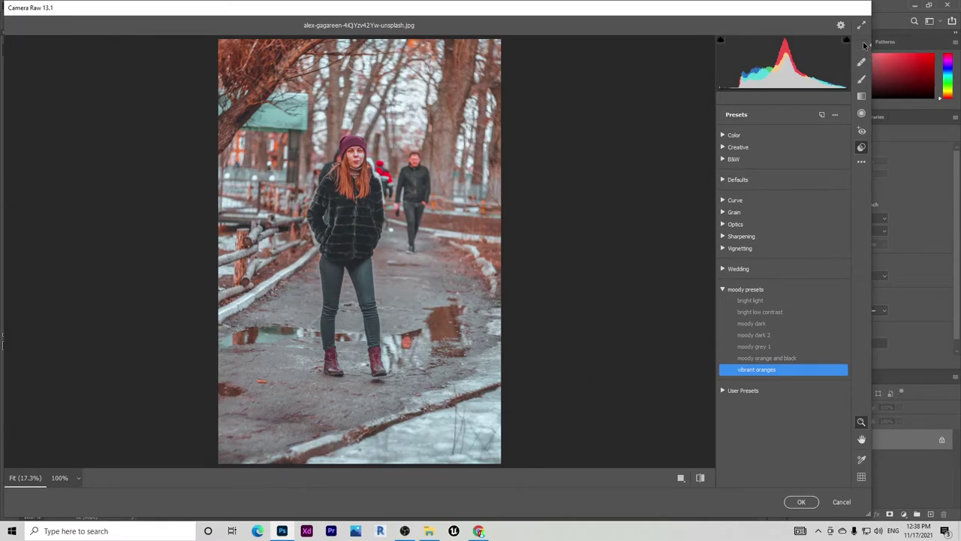
Raise Blacks to +14 in the Basic panel.
{"action": "left_click", "coordinate": [862, 46]}
{"action": "left_click", "coordinate": [730, 154]}
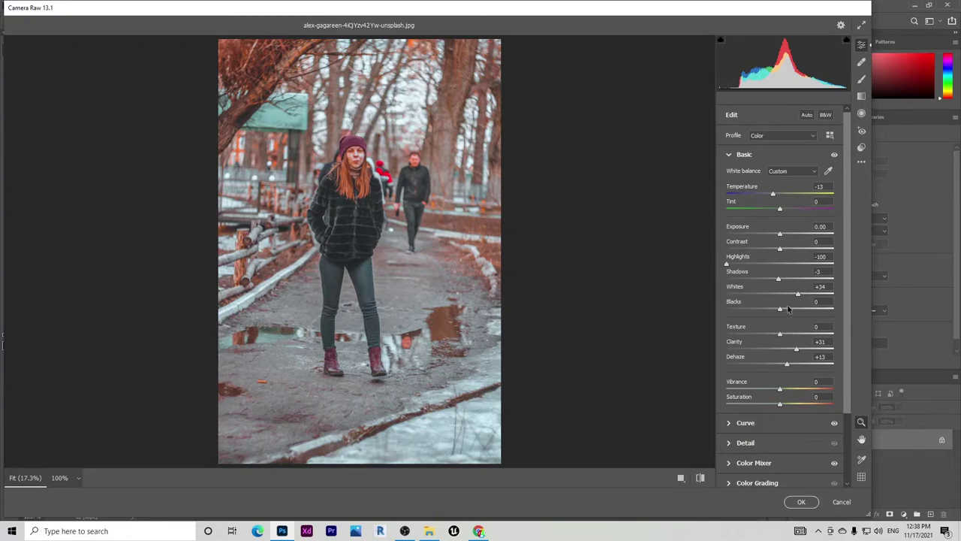
{"action": "left_click_drag", "start_coordinate": [780, 311], "coordinate": [787, 311]}
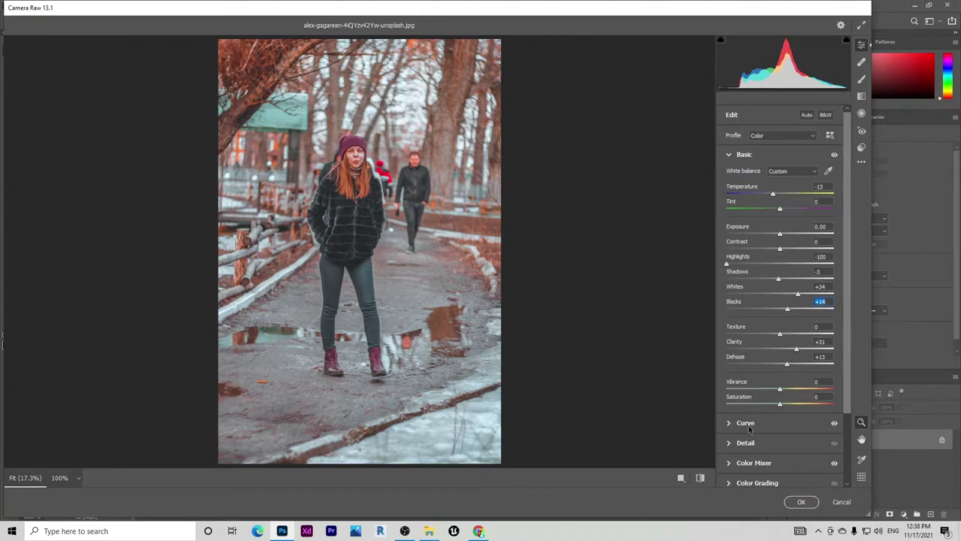
Boost Oranges saturation in the Color Mixer.
{"action": "left_click", "coordinate": [731, 464]}
{"action": "left_click", "coordinate": [759, 245]}
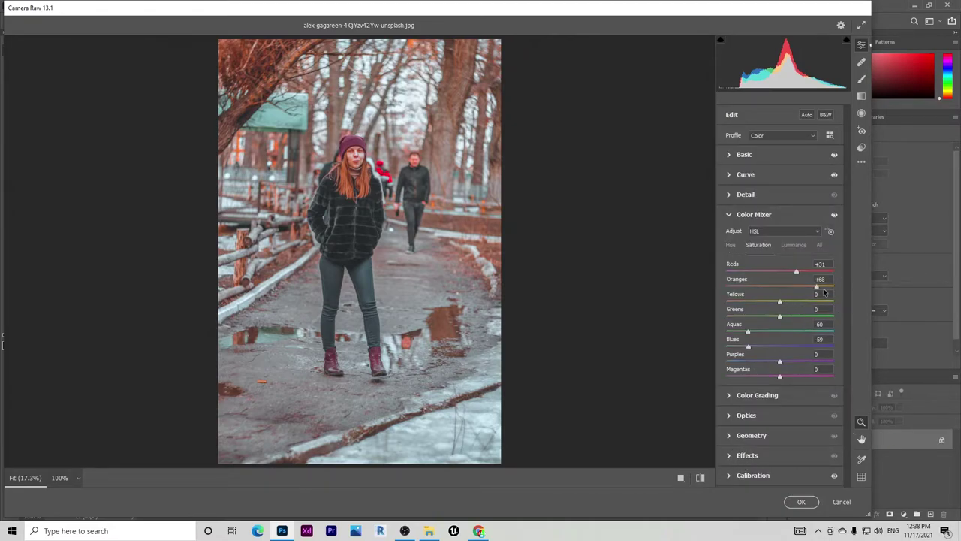
{"action": "left_click_drag", "start_coordinate": [820, 287], "coordinate": [815, 291]}
Lower Blue Primary saturation to -79 in Calibration.
{"action": "left_click", "coordinate": [738, 476]}
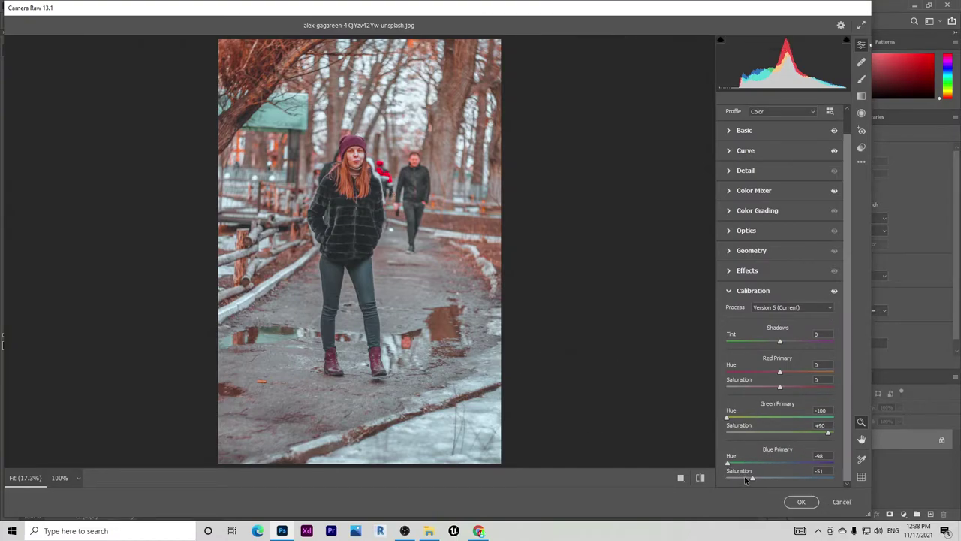
{"action": "mouse_move", "coordinate": [745, 478]}
{"action": "left_mouse_down"}
{"action": "mouse_move", "coordinate": [702, 476]}
{"action": "mouse_move", "coordinate": [736, 481]}
{"action": "left_mouse_up"}
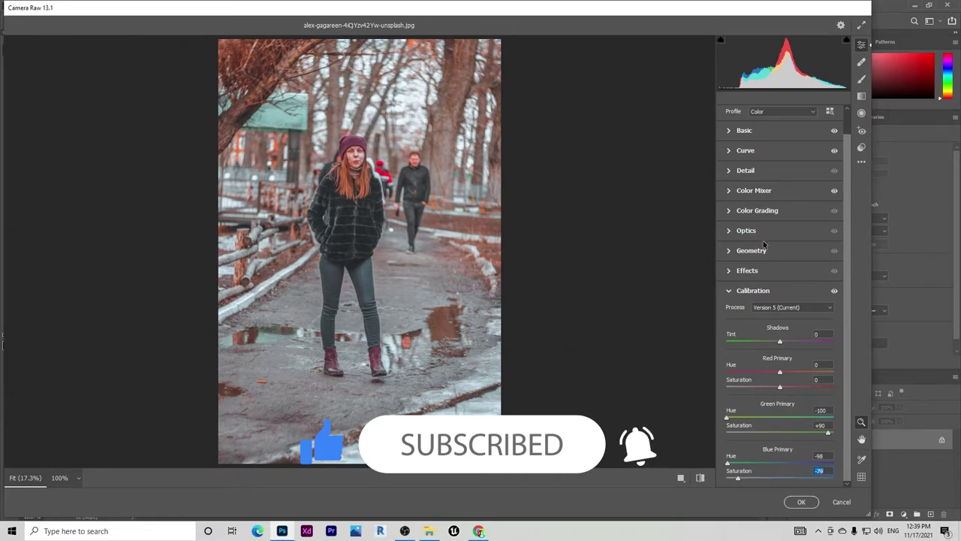
{"action": "left_click", "coordinate": [744, 172]}
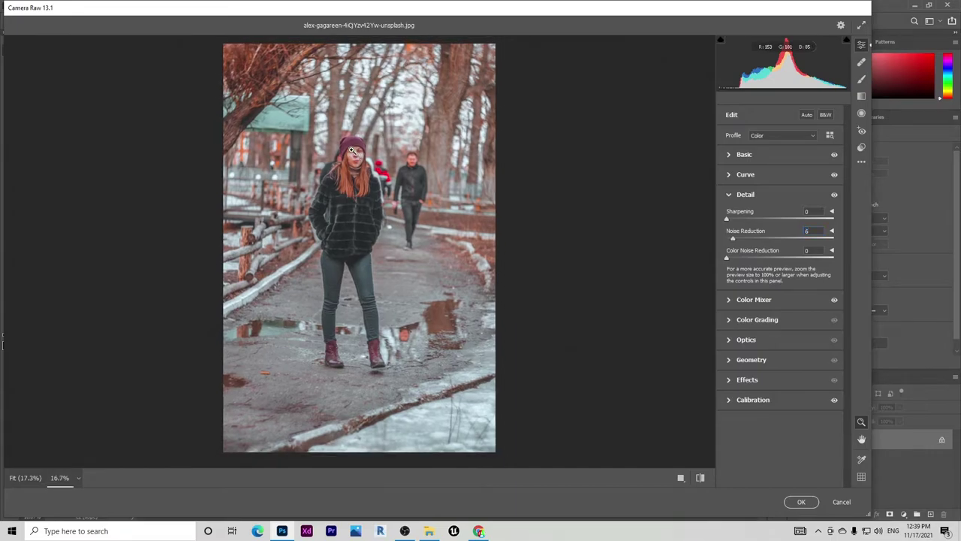
Compare before/after, lift the curve's black point to output 47, and apply the edits.
{"action": "left_click_drag", "start_coordinate": [351, 150], "coordinate": [352, 212]}
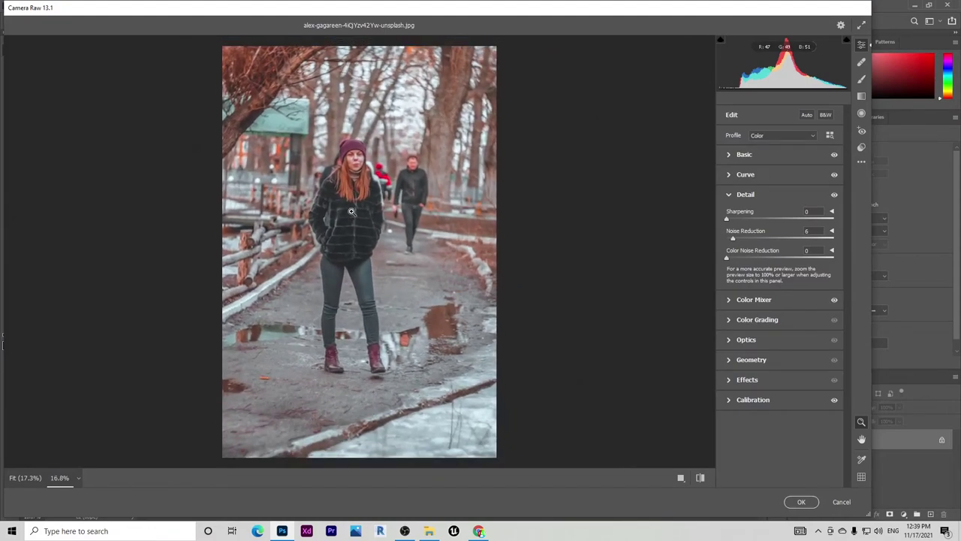
{"action": "left_click", "coordinate": [681, 477]}
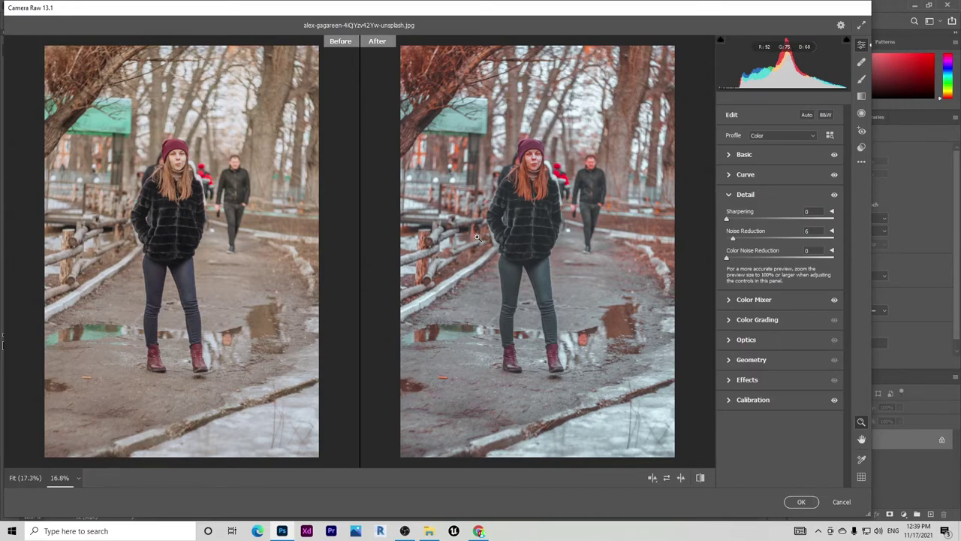
{"action": "left_click", "coordinate": [751, 174]}
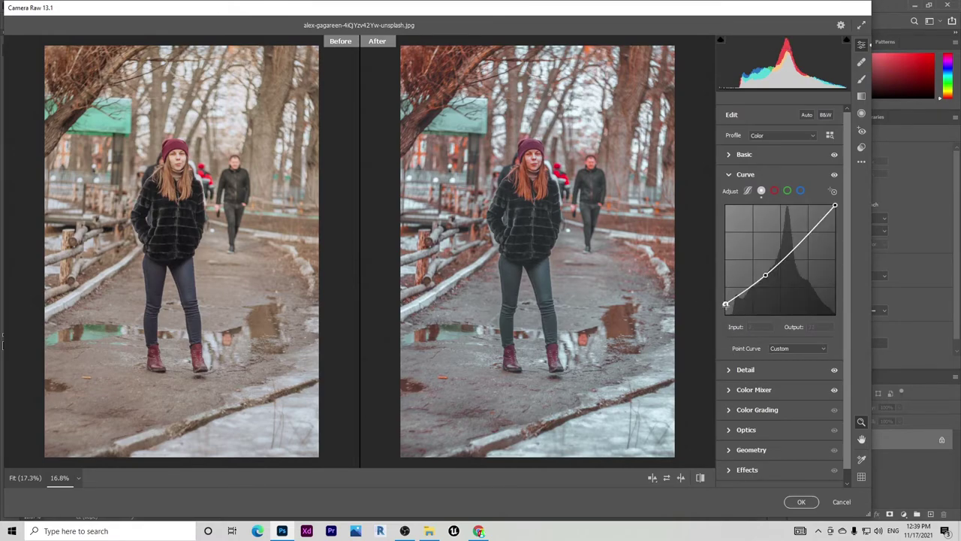
{"action": "left_click_drag", "start_coordinate": [725, 303], "coordinate": [725, 295]}
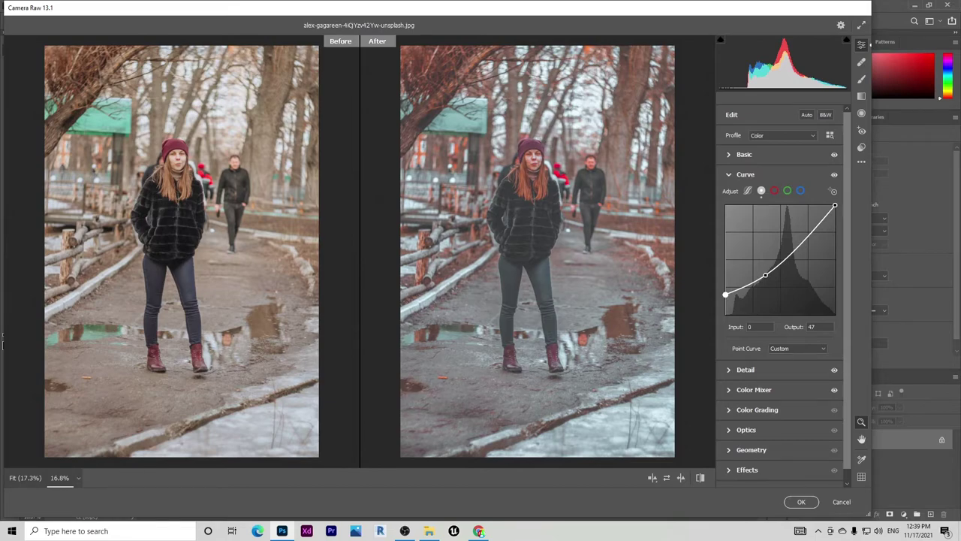
{"action": "left_click", "coordinate": [800, 502]}
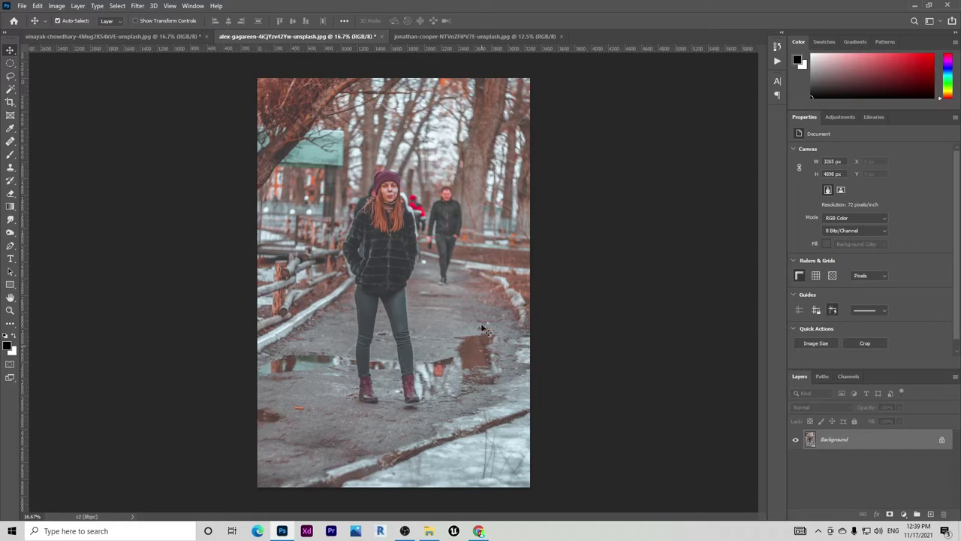
Compare the graded street photo via undo/redo, then open the jonathan-cooper photo in Camera Raw.
{"action": "key", "text": "ctrl+z"}
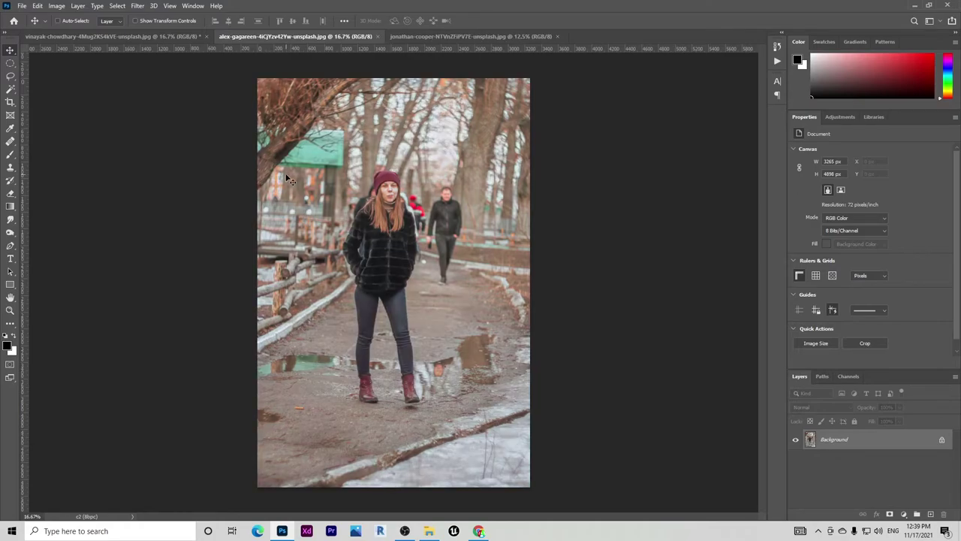
{"action": "key", "text": "ctrl+shift+z"}
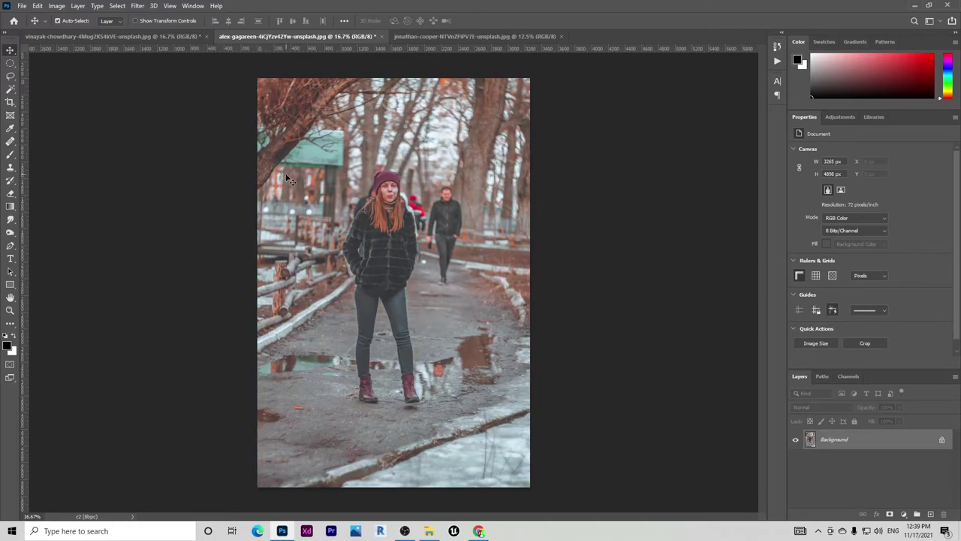
{"action": "left_click", "coordinate": [482, 39]}
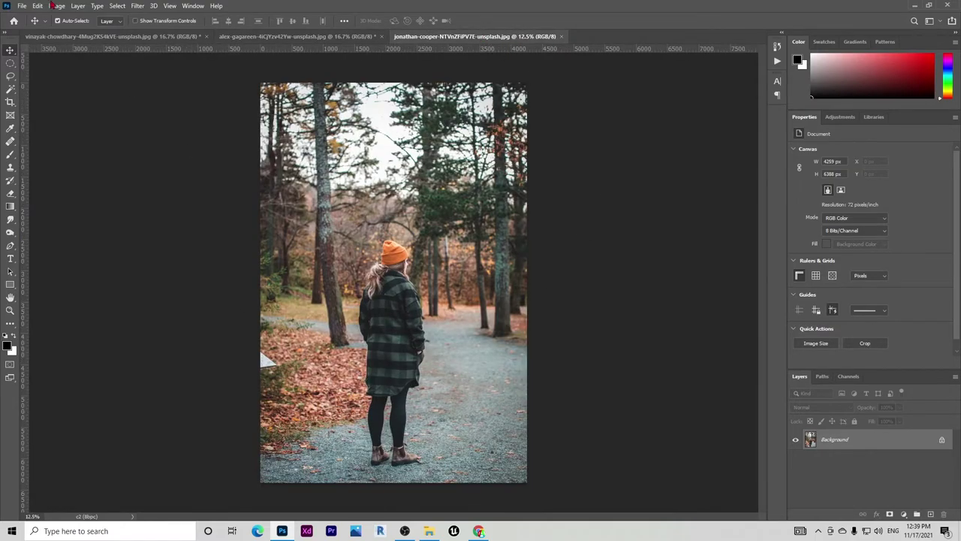
{"action": "left_click", "coordinate": [138, 6]}
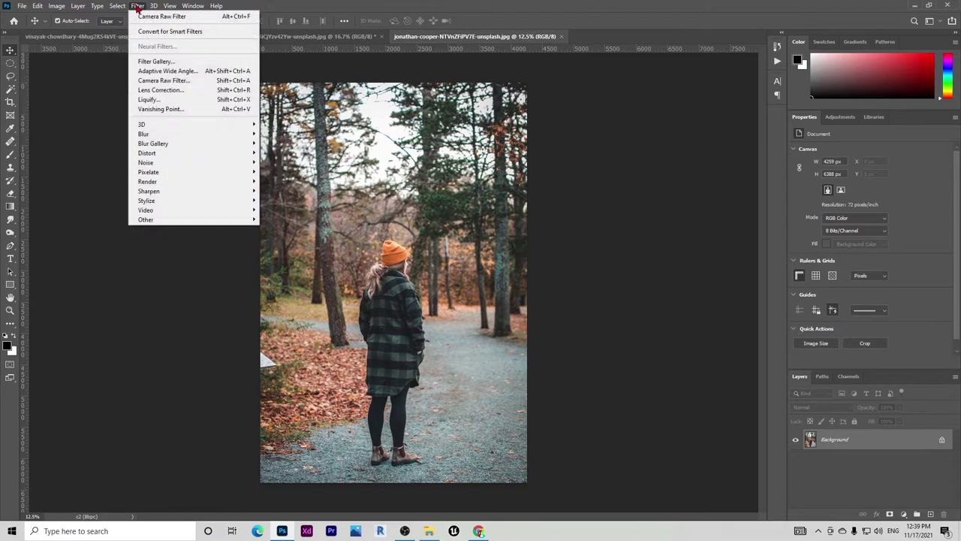
{"action": "left_click", "coordinate": [161, 81]}
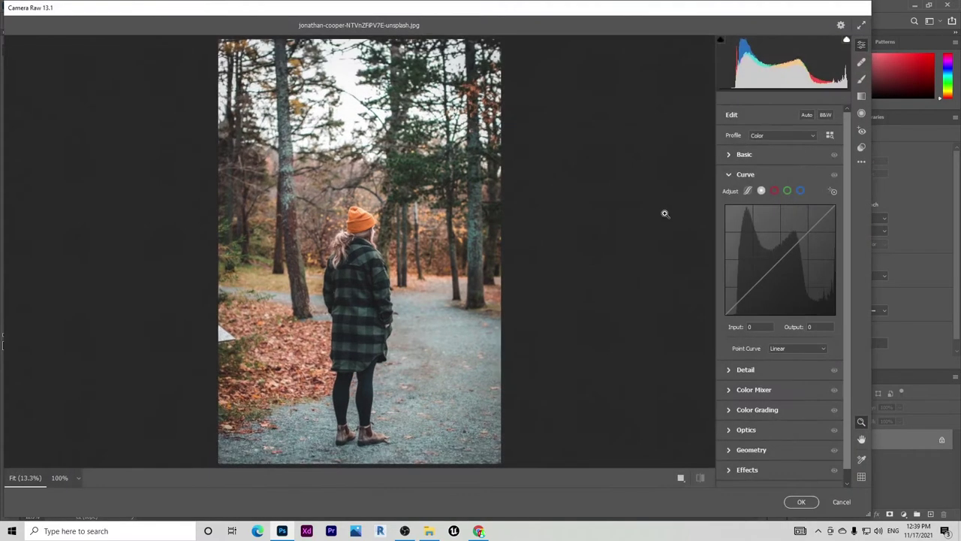
Preview several moody presets and apply vibrant oranges to the orange-beanie photo.
{"action": "left_click", "coordinate": [861, 147]}
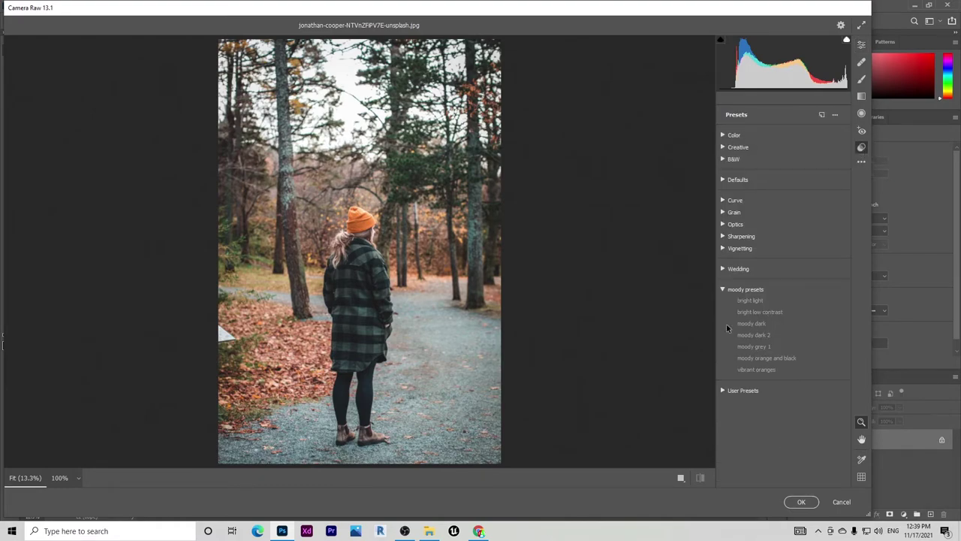
{"action": "left_click", "coordinate": [750, 301]}
{"action": "left_click", "coordinate": [752, 312]}
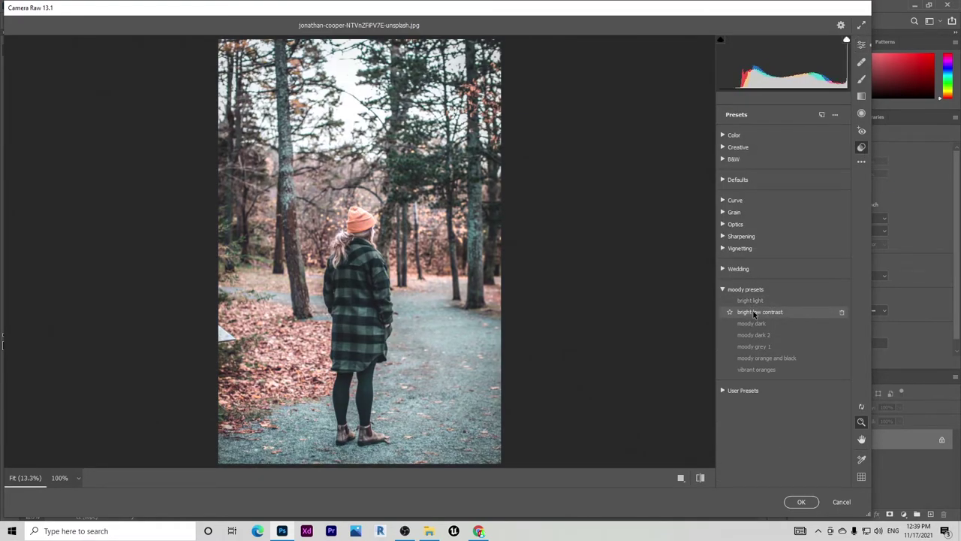
{"action": "left_click", "coordinate": [753, 324]}
{"action": "left_click", "coordinate": [754, 347]}
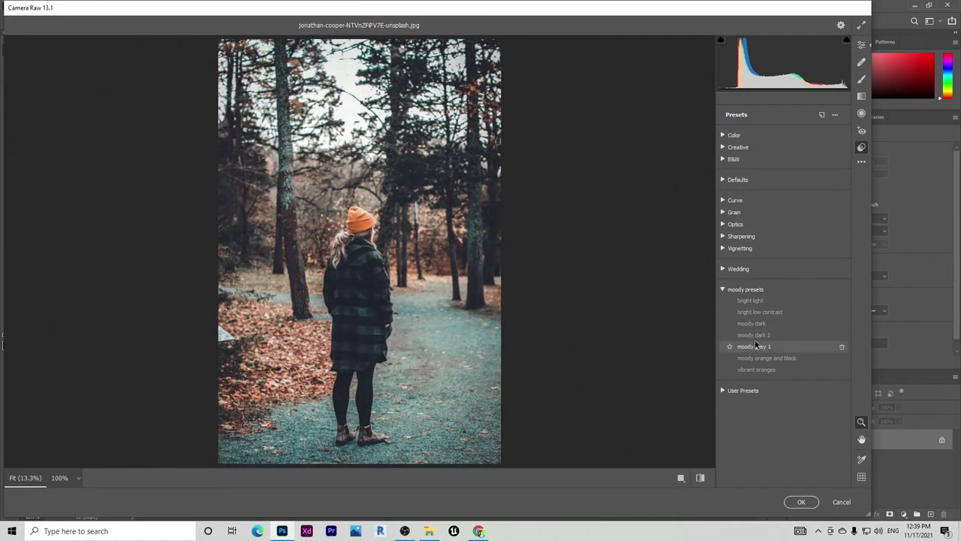
{"action": "left_click", "coordinate": [755, 359]}
{"action": "left_click", "coordinate": [756, 366]}
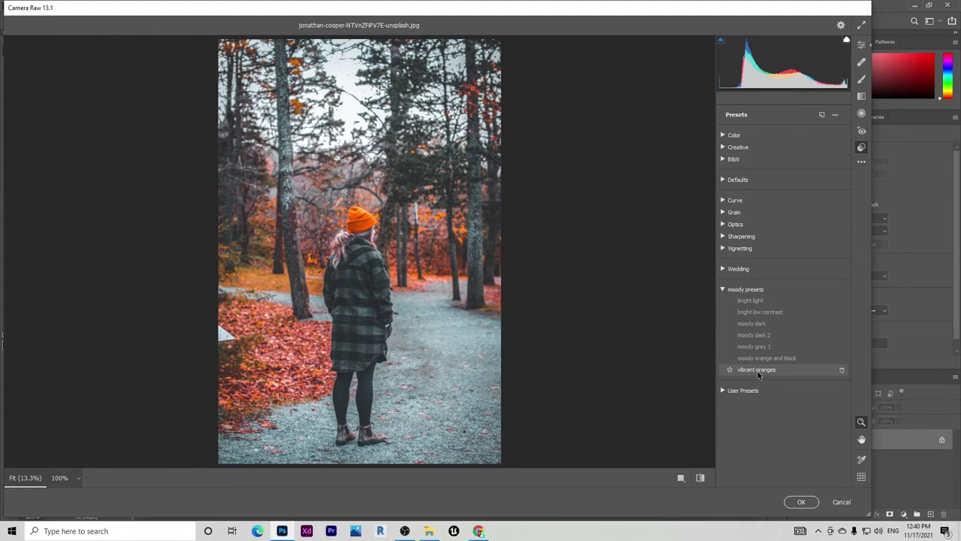
{"action": "left_click", "coordinate": [758, 371]}
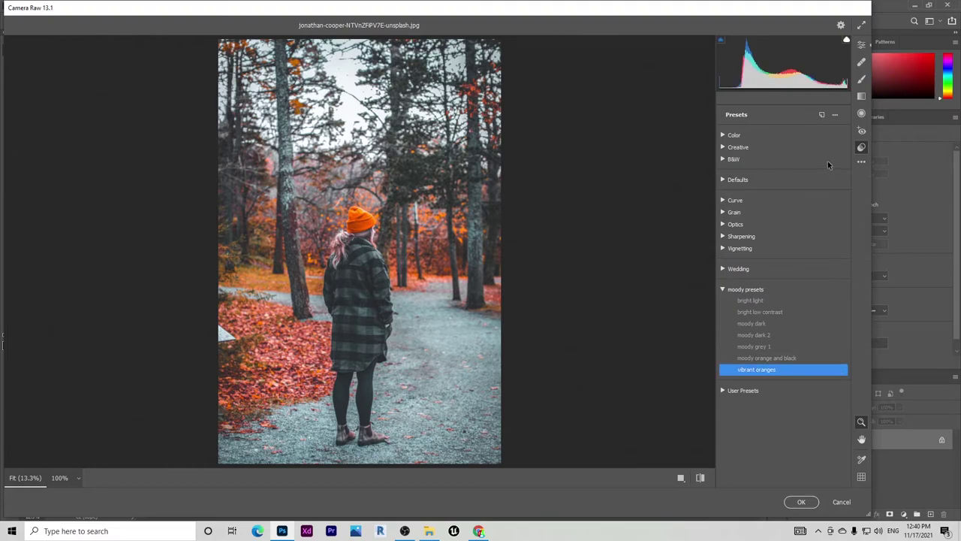
Lift the tone curve's black point to output 50 and lower Shadows to -25.
{"action": "left_click", "coordinate": [862, 45]}
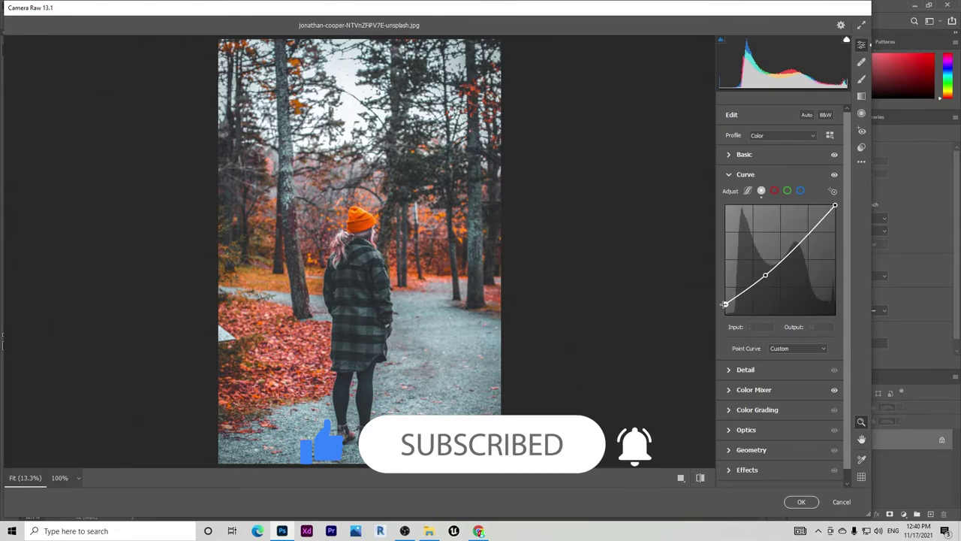
{"action": "mouse_move", "coordinate": [725, 304]}
{"action": "left_mouse_down"}
{"action": "mouse_move", "coordinate": [726, 216]}
{"action": "mouse_move", "coordinate": [725, 292]}
{"action": "left_mouse_up"}
{"action": "left_click", "coordinate": [729, 157]}
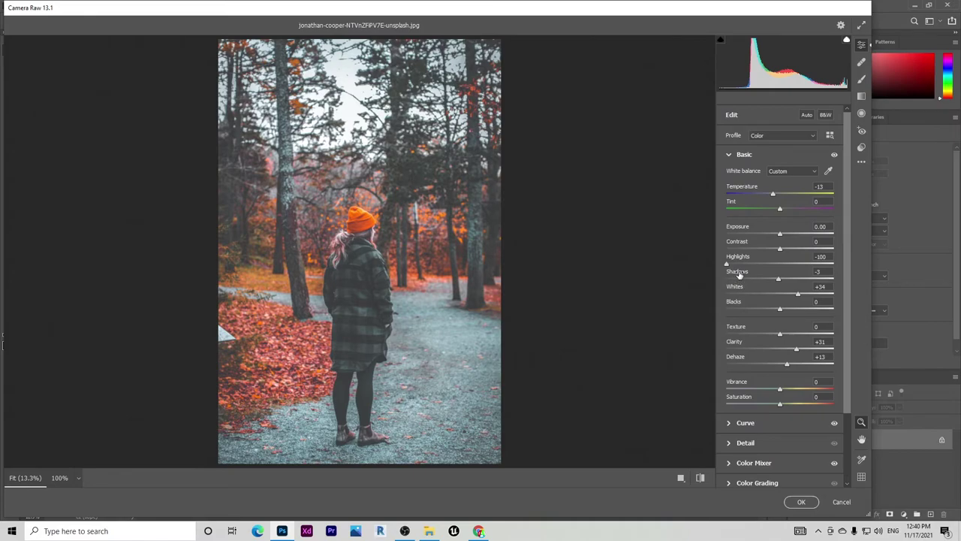
{"action": "left_click_drag", "start_coordinate": [780, 281], "coordinate": [766, 284]}
In the Color Mixer hues, keep Oranges near neutral and shift Aquas toward blue.
{"action": "scroll", "coordinate": [746, 429], "scroll_direction": "down", "scroll_amount": 2}
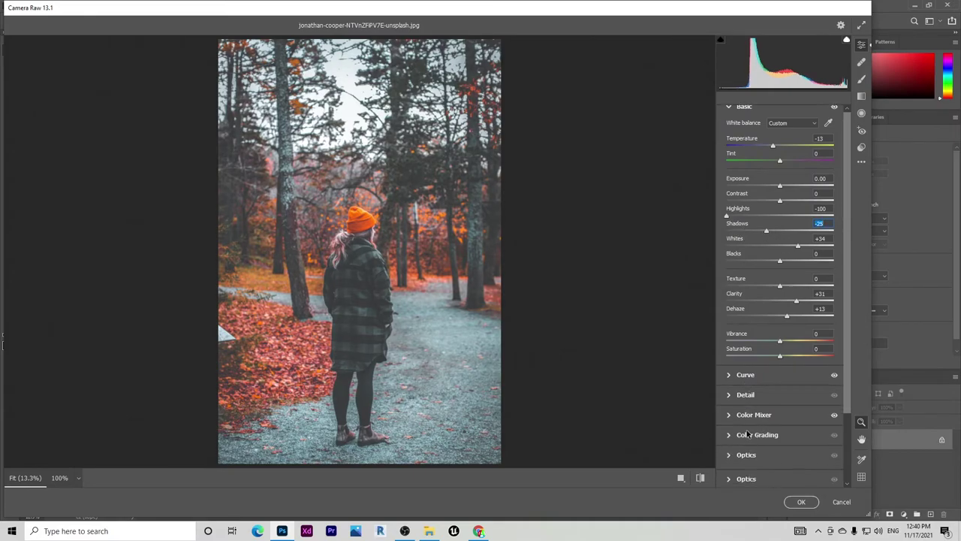
{"action": "left_click", "coordinate": [737, 393]}
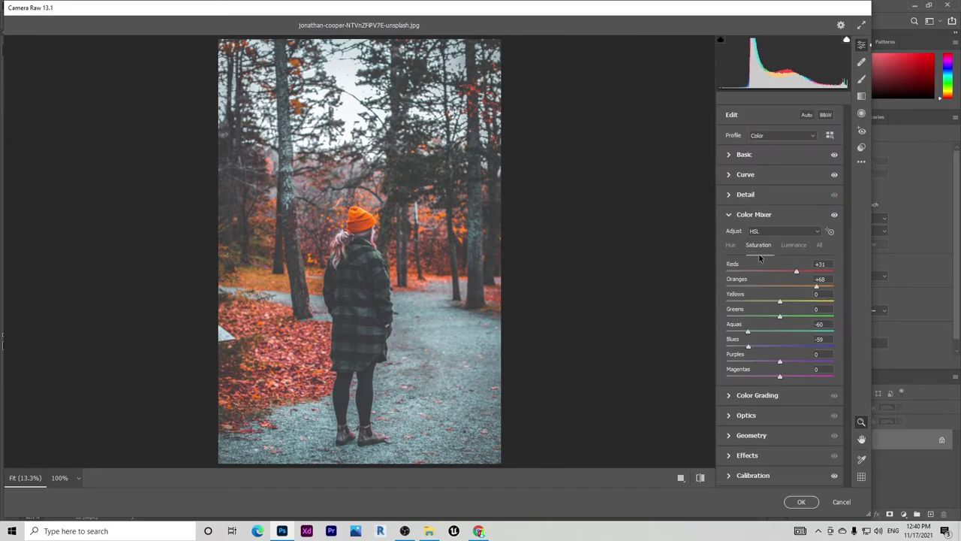
{"action": "left_click", "coordinate": [730, 247]}
{"action": "left_click_drag", "start_coordinate": [779, 289], "coordinate": [730, 287]}
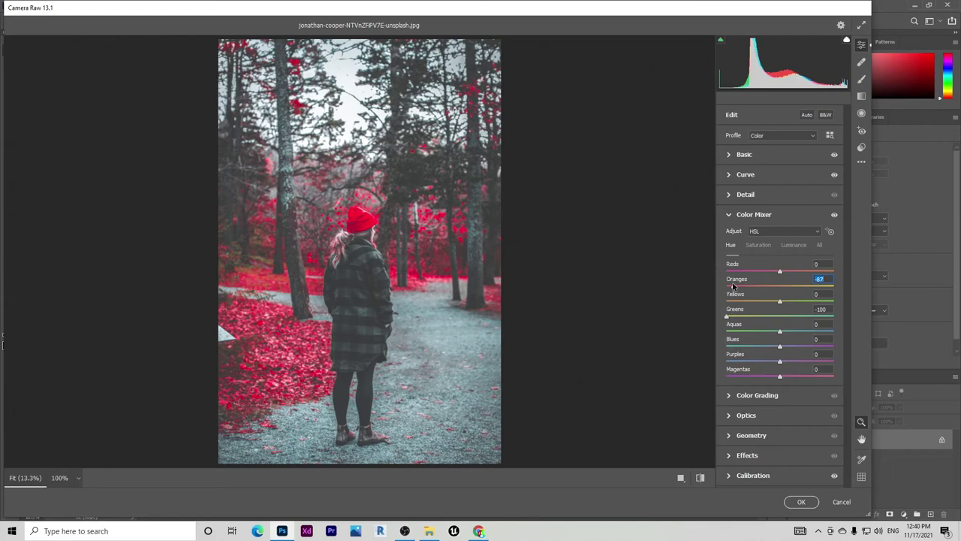
{"action": "left_click_drag", "start_coordinate": [734, 286], "coordinate": [777, 289]}
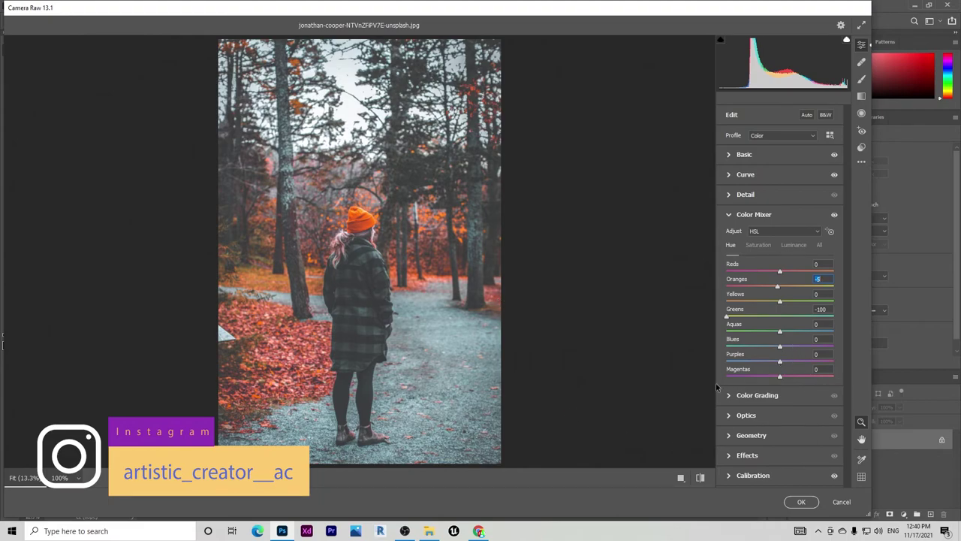
{"action": "left_click_drag", "start_coordinate": [780, 334], "coordinate": [790, 351]}
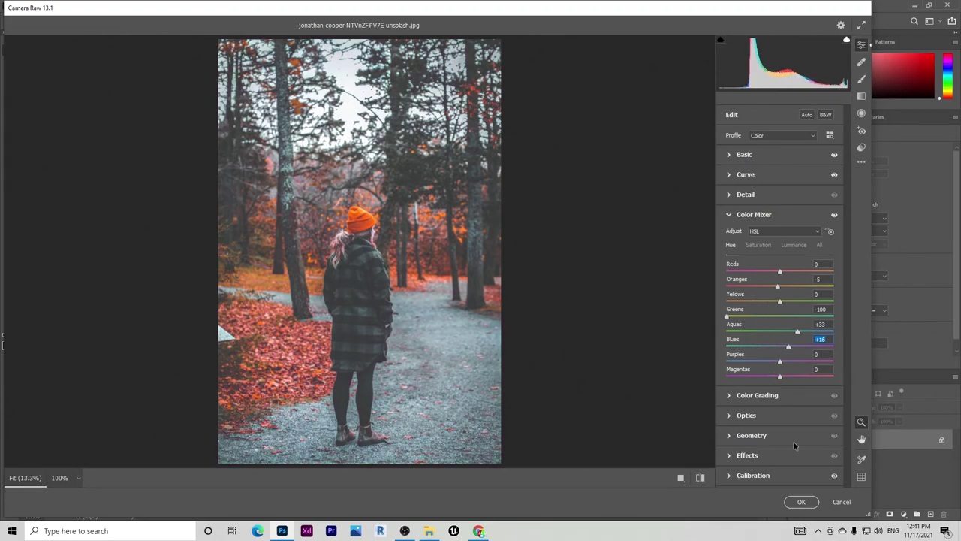
Add a -31 vignette, set Blue Primary saturation to -42, and apply the Camera Raw grade.
{"action": "left_click", "coordinate": [747, 455]}
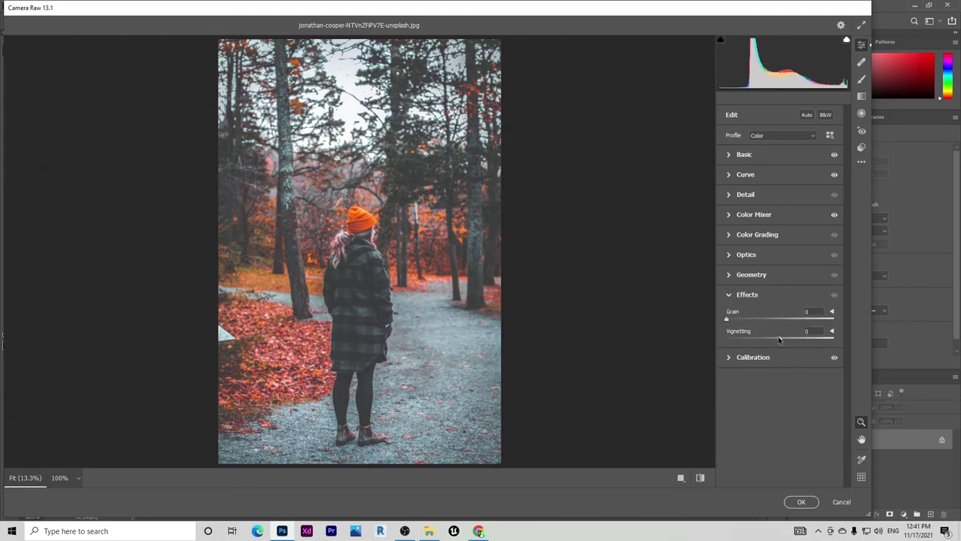
{"action": "mouse_move", "coordinate": [778, 340]}
{"action": "left_mouse_down"}
{"action": "mouse_move", "coordinate": [759, 337]}
{"action": "mouse_move", "coordinate": [769, 339]}
{"action": "left_mouse_up"}
{"action": "left_click", "coordinate": [753, 357]}
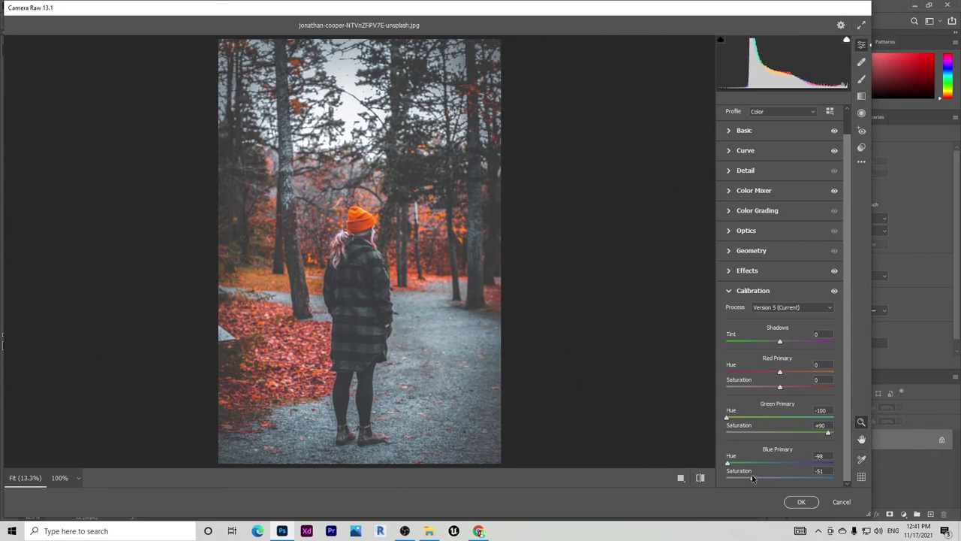
{"action": "left_click_drag", "start_coordinate": [754, 480], "coordinate": [756, 483]}
{"action": "left_click", "coordinate": [801, 501]}
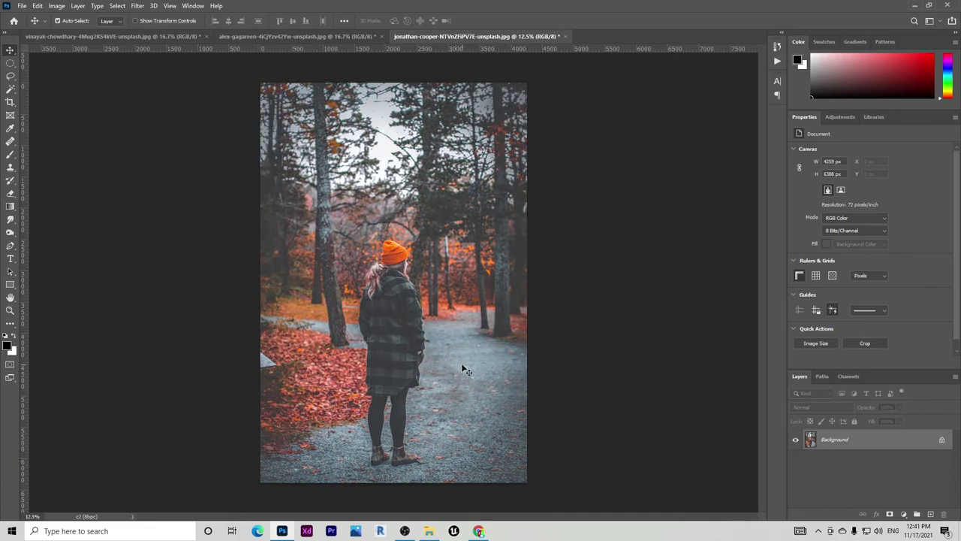
{"action": "key", "text": "ctrl+z"}
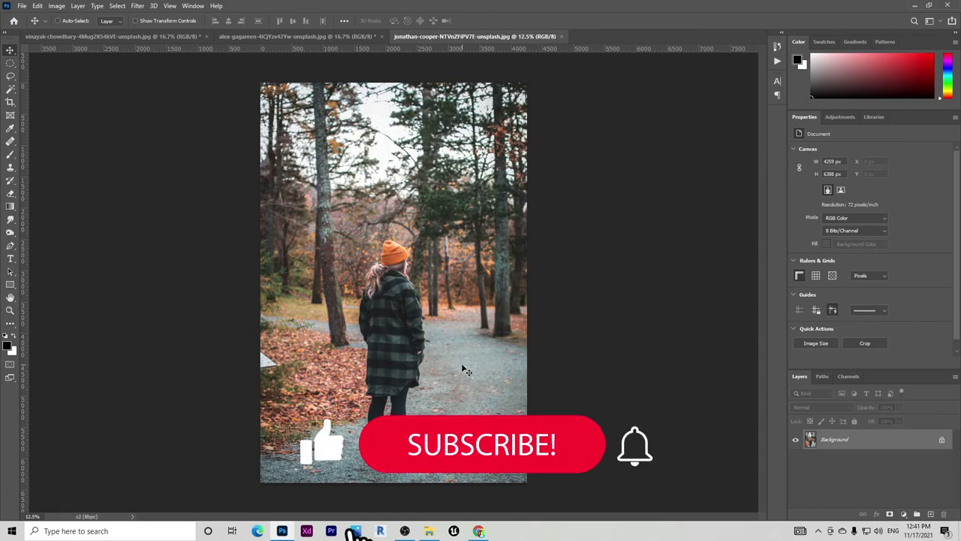
{"action": "key", "text": "ctrl+shift+z"}
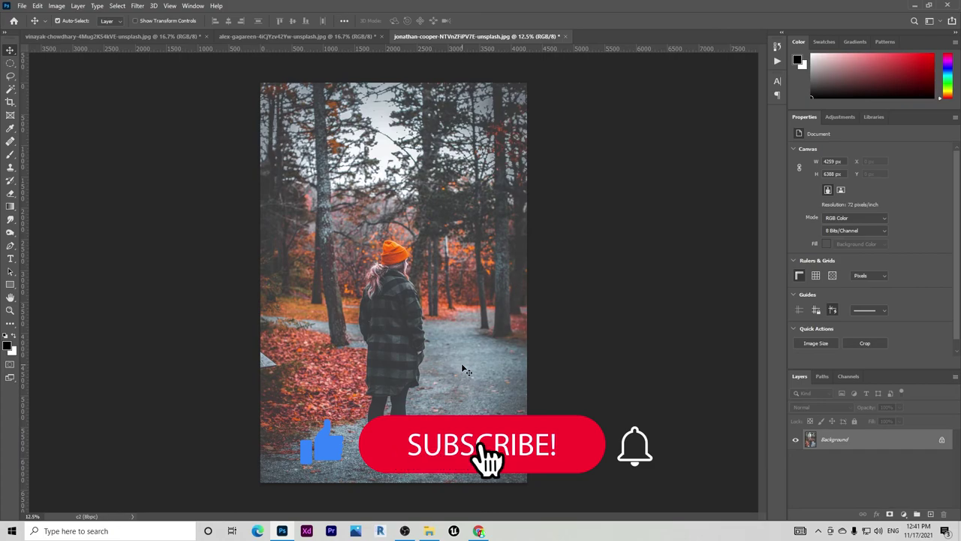